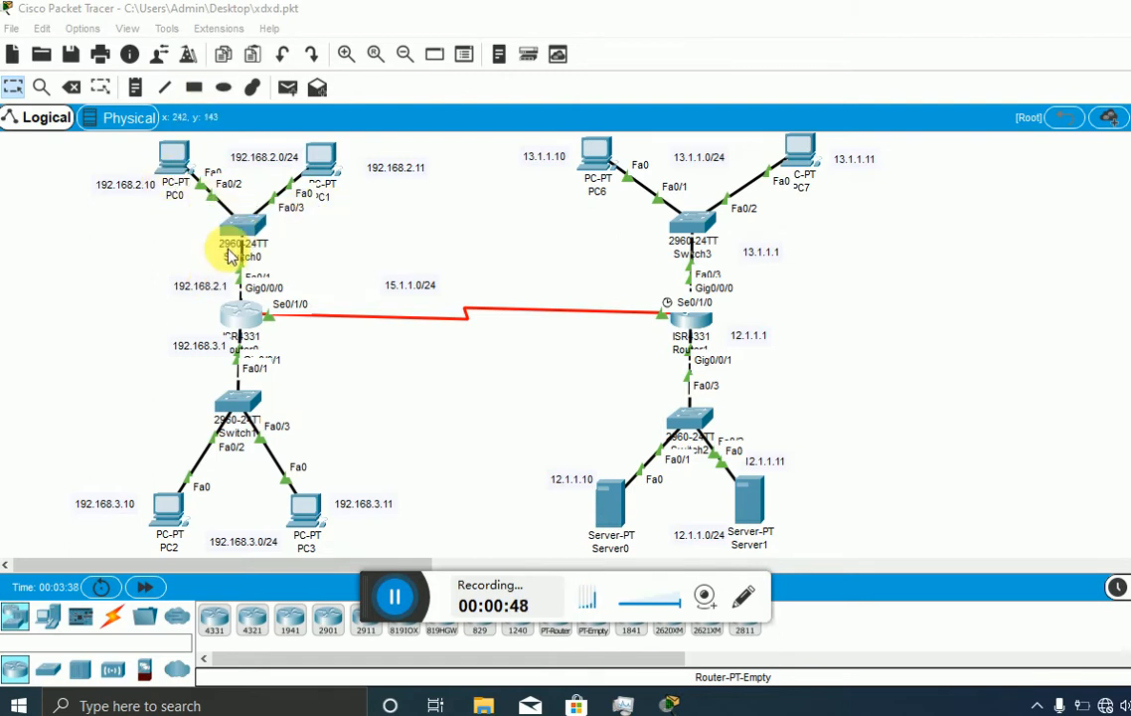
Open Router0's command line, enter privileged mode with enable, and enter global configuration mode with config t
left_click(246, 316)
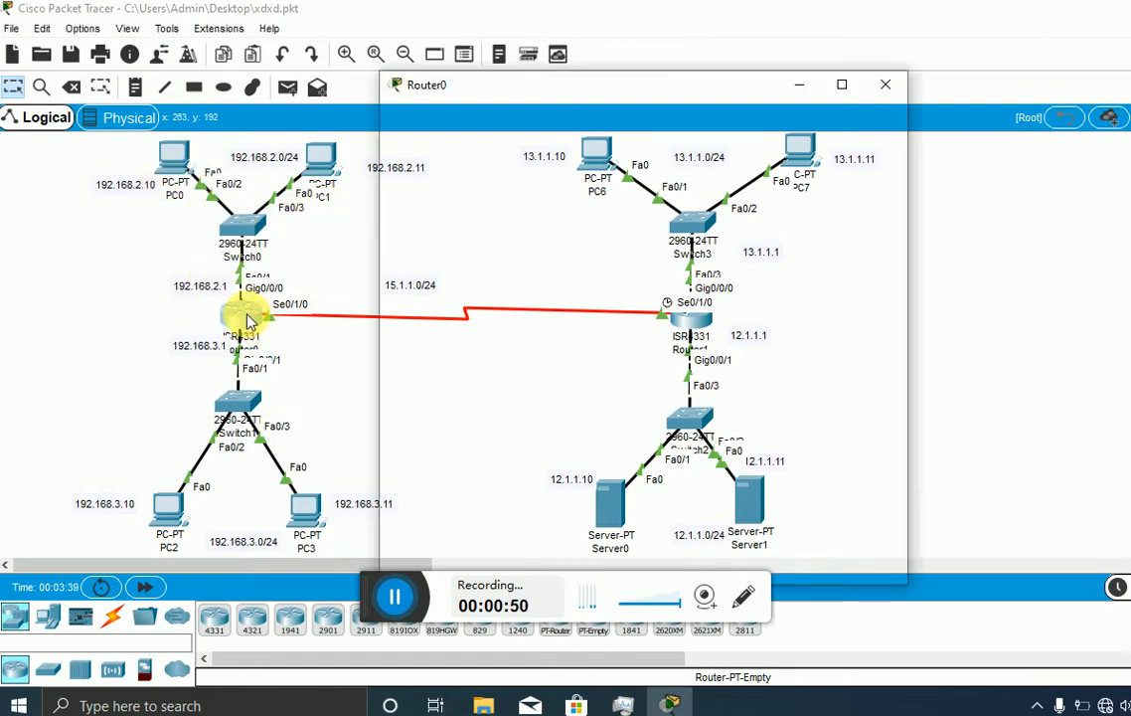
key("Return")
key("Return")
key("Return")
key("Return")
key("Return")
type("enav")
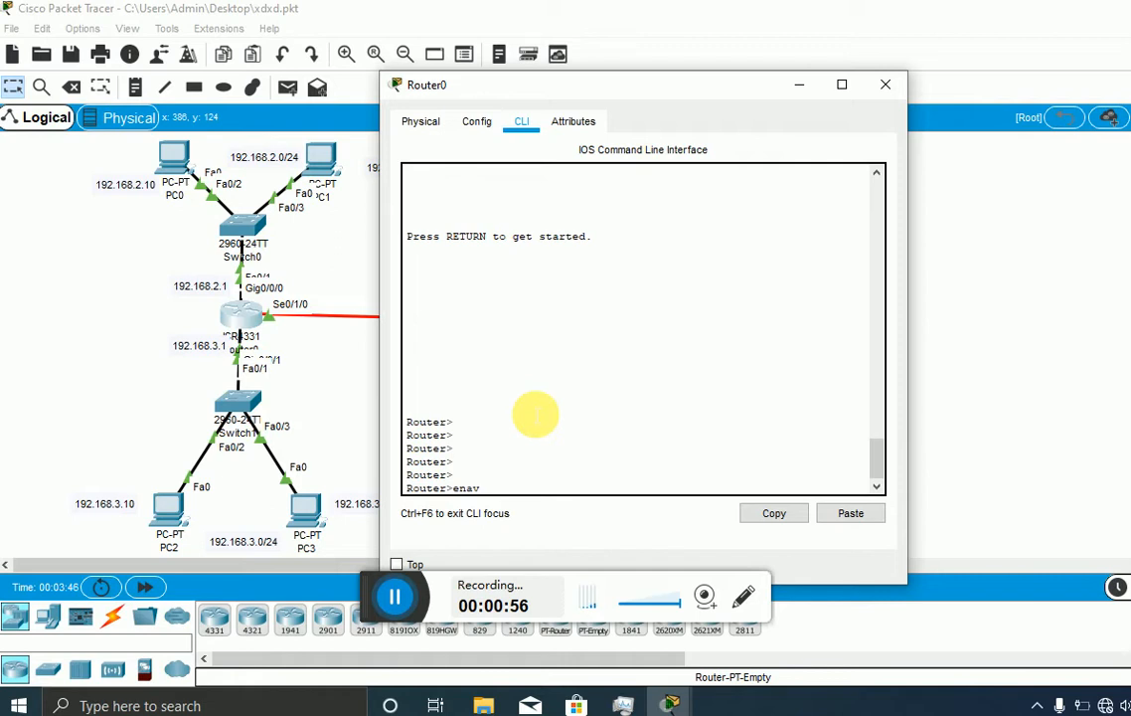
type("le")
key("Return")
type("config t")
key("Return")
key("Return")
key("Return")
type("ac")
key("Tab")
type("101 deny")
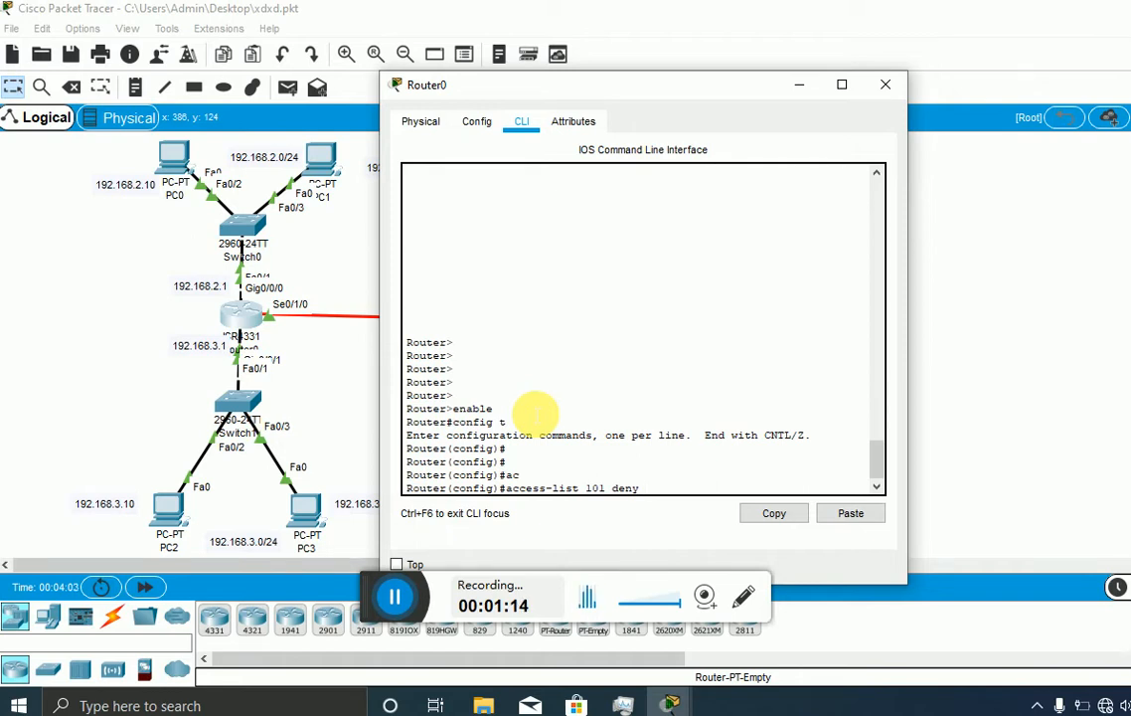
type("tcp host 192")
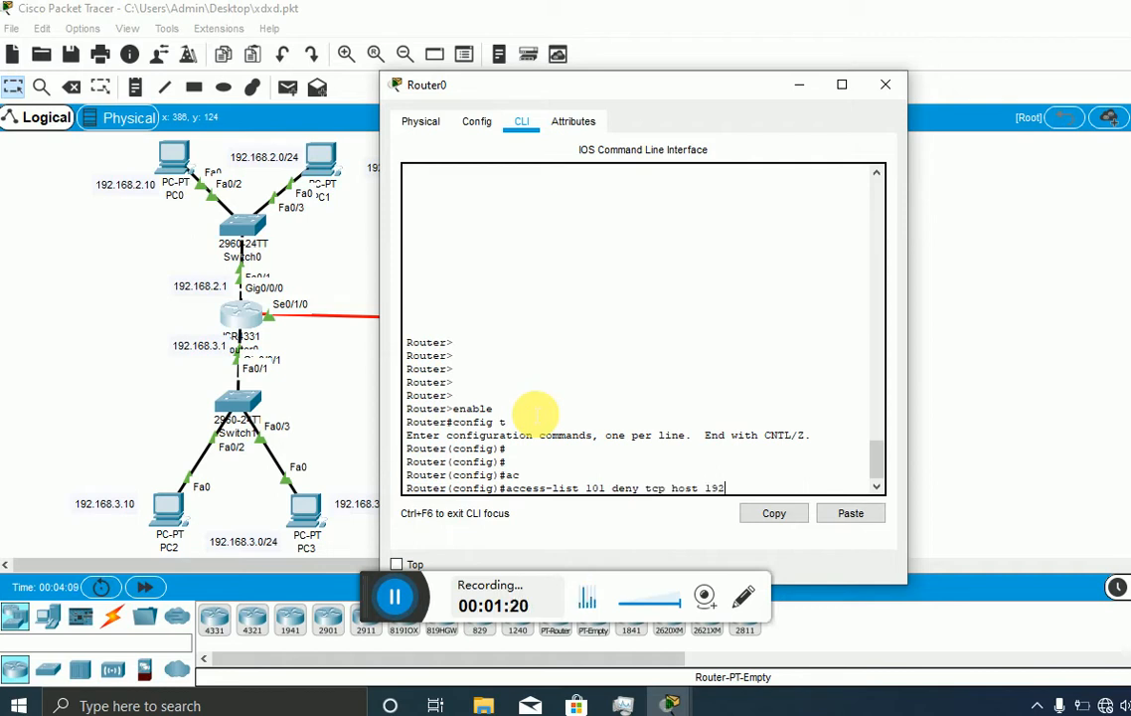
type(".168.2.10 host")
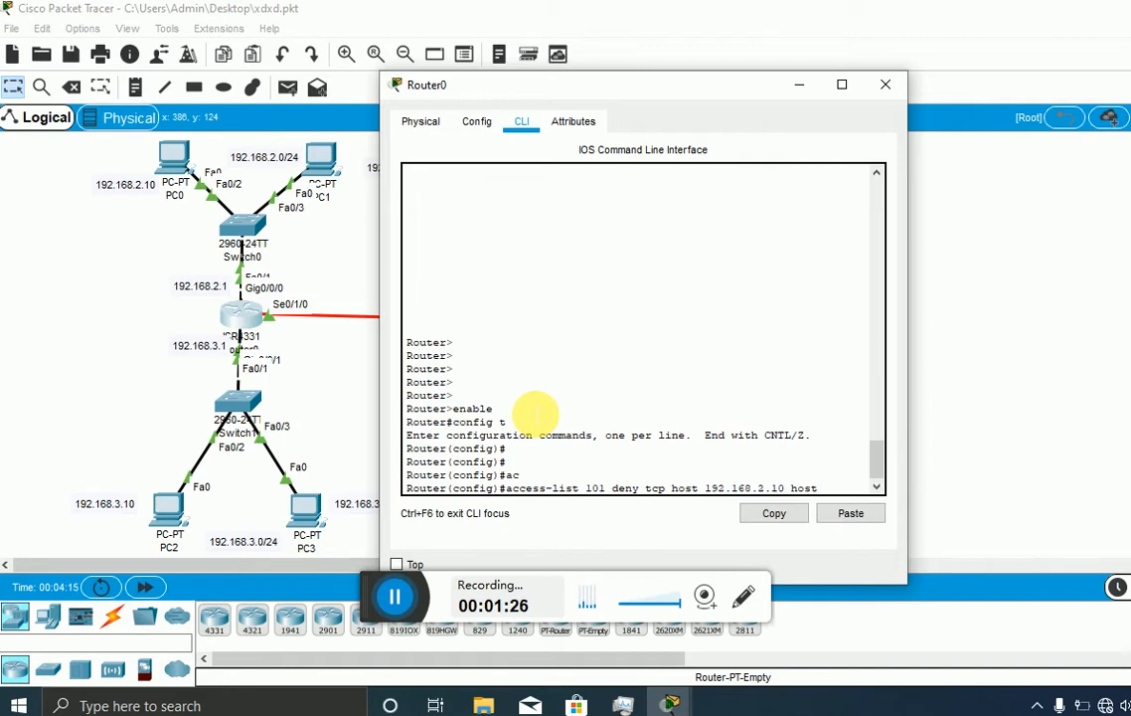
type(" 12")
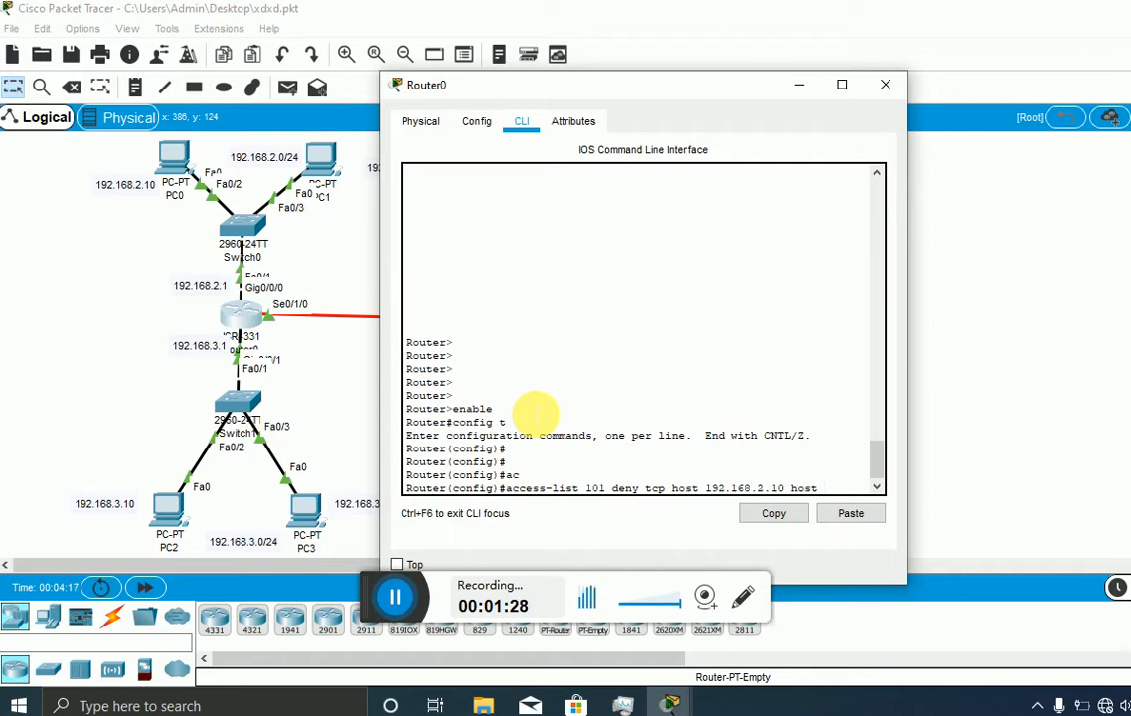
type(".1.1.10")
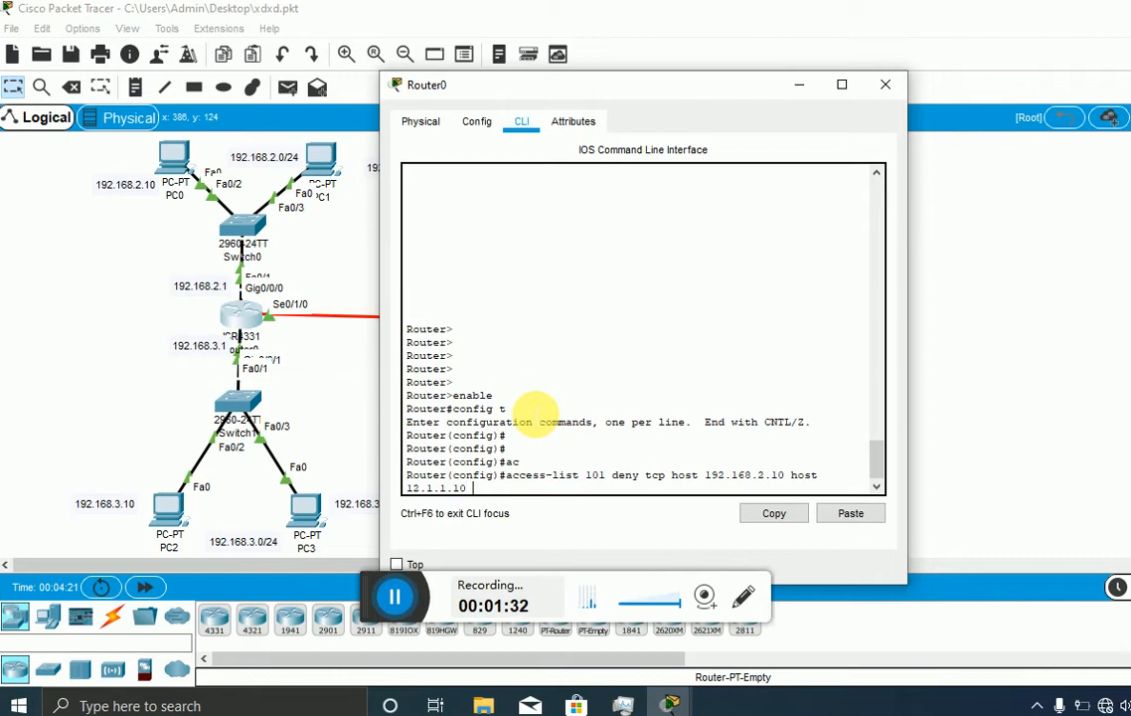
type(" eq www")
key("Return")
key("Return")
Try to add the rule "access-list 101 permit any any" without specifying a protocol
type("aces")
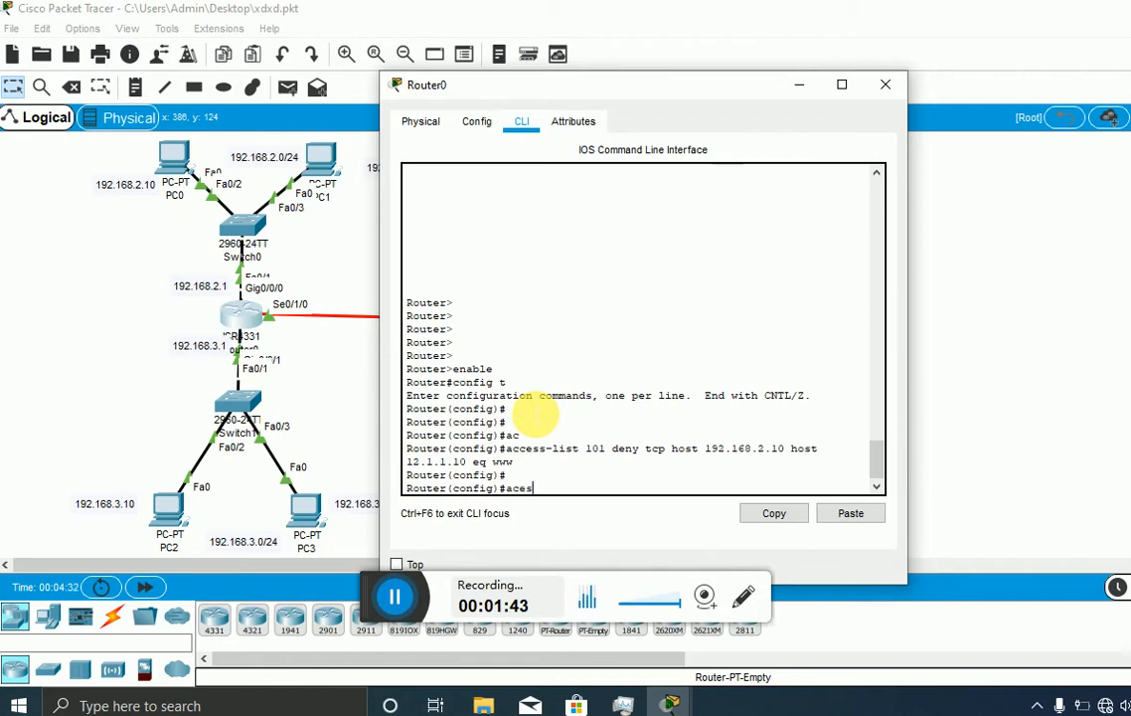
key("BackSpace")
type("c")
key("Tab")
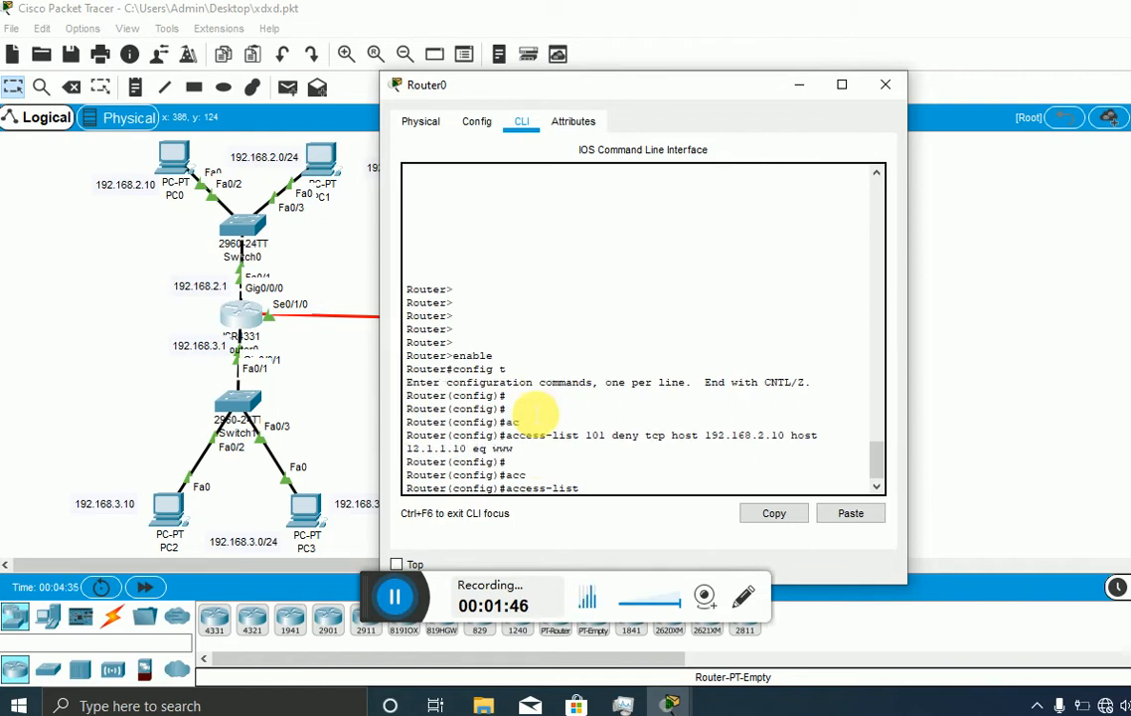
type("101")
type("permit any any")
key("Return")
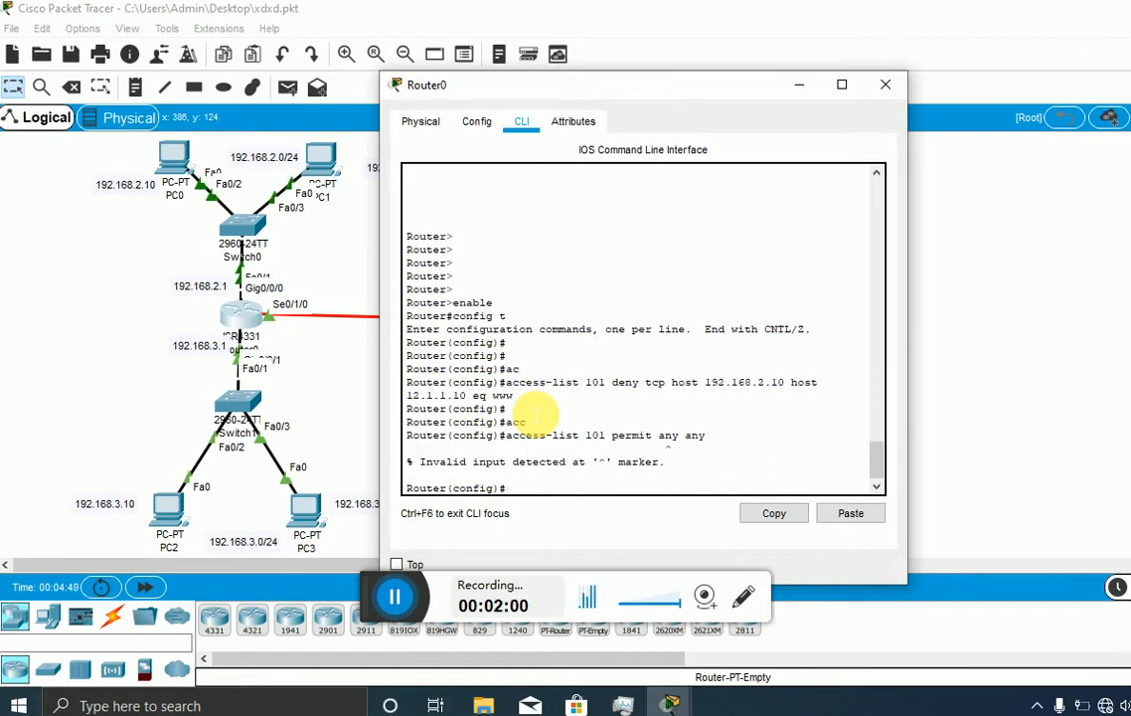
Check the protocol options for the access list 101 permit rule and enter it as "access-list 101 permit ip any any"
key("Up")
key("BackSpace")
key("BackSpace")
key("BackSpace")
key("BackSpace")
key("BackSpace")
key("BackSpace")
key("BackSpace")
key("BackSpace")
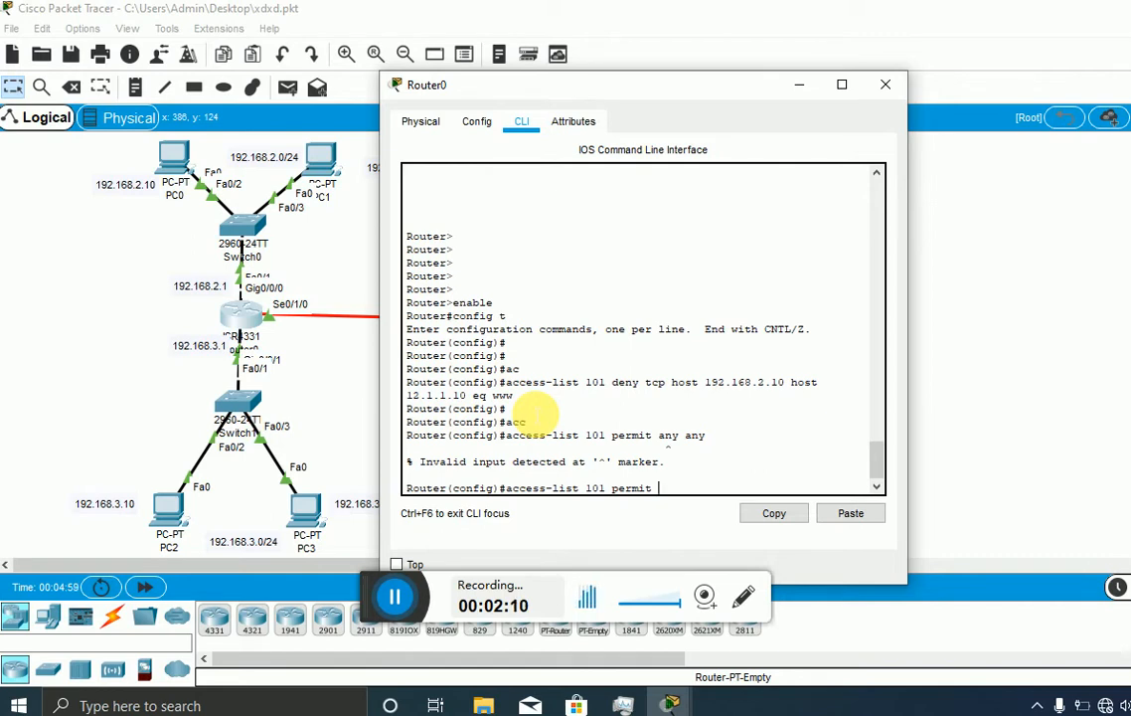
type("?")
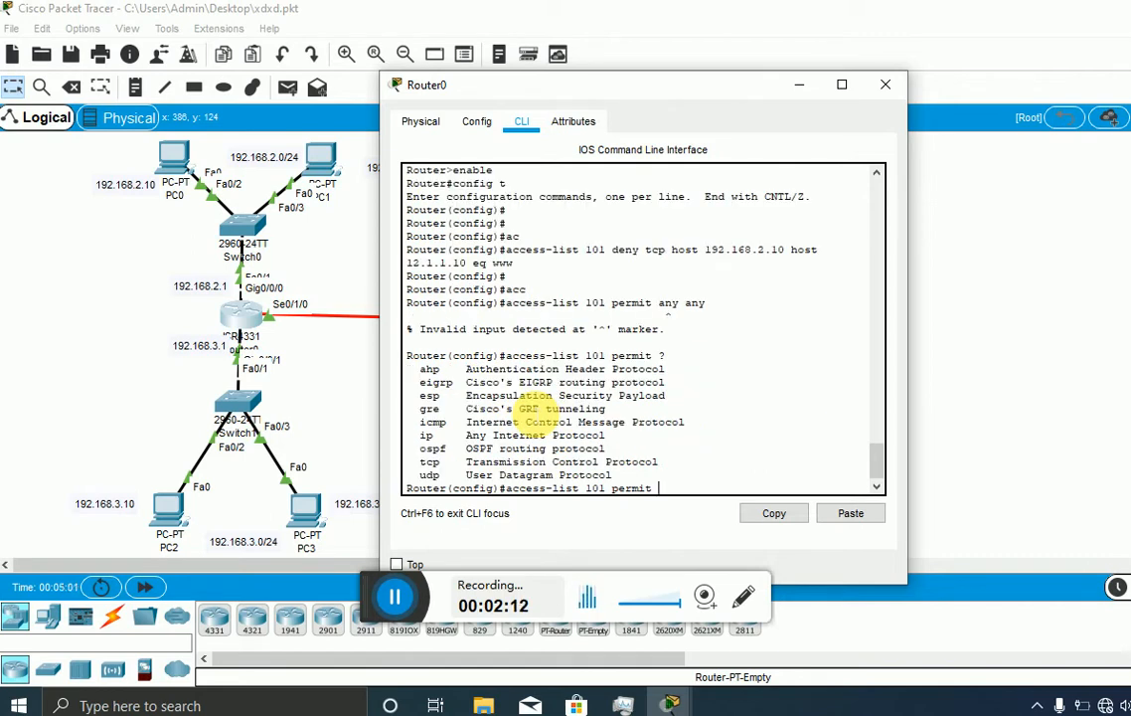
type("ip any any")
key("Return")
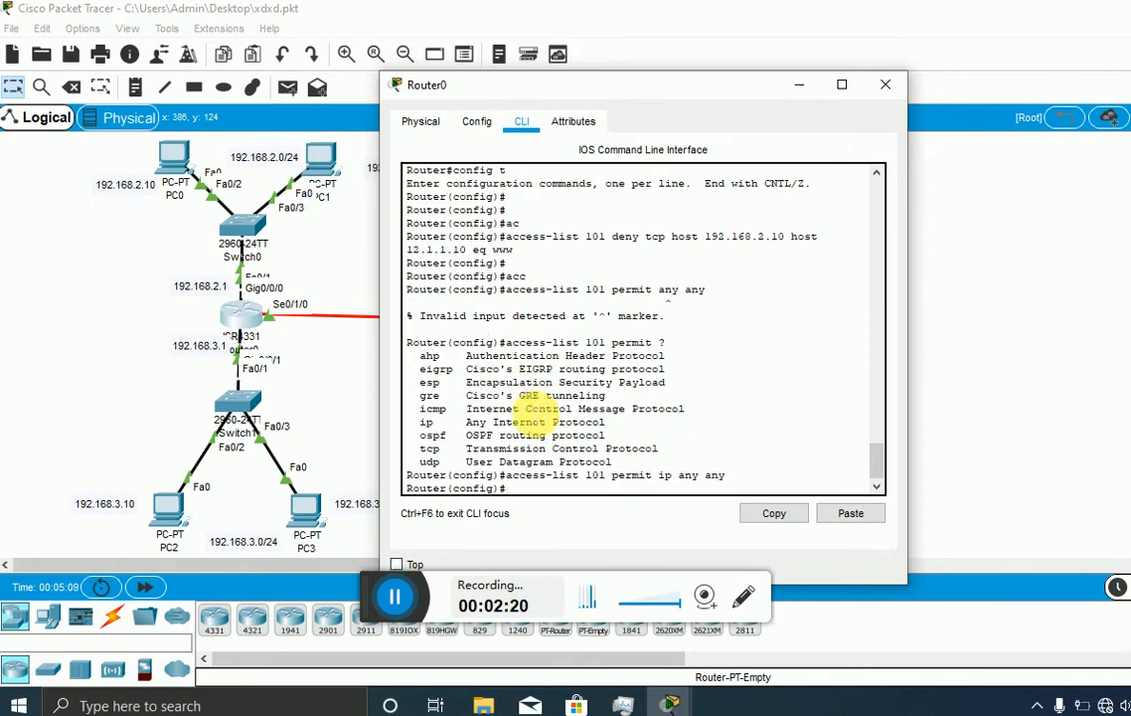
Exit global configuration mode and try to enter interface gig0/0/0 from privileged mode
key("Return")
type("exit")
key("Return")
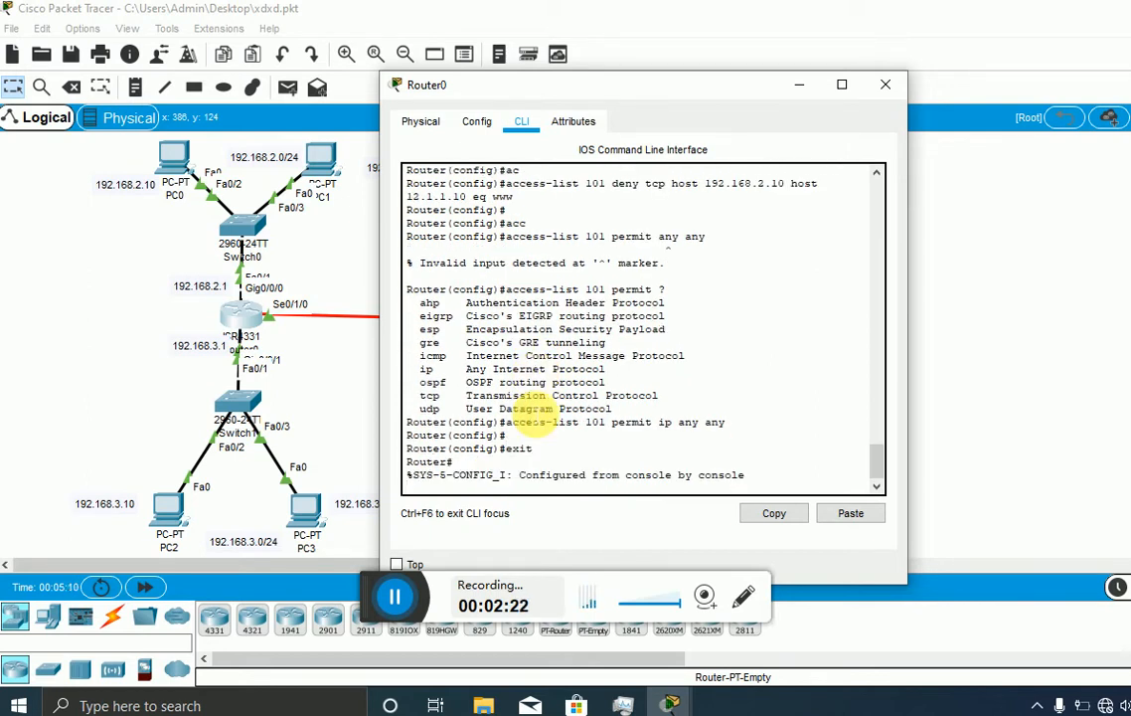
key("Return")
key("Return")
key("Return")
key("Return")
type("int")
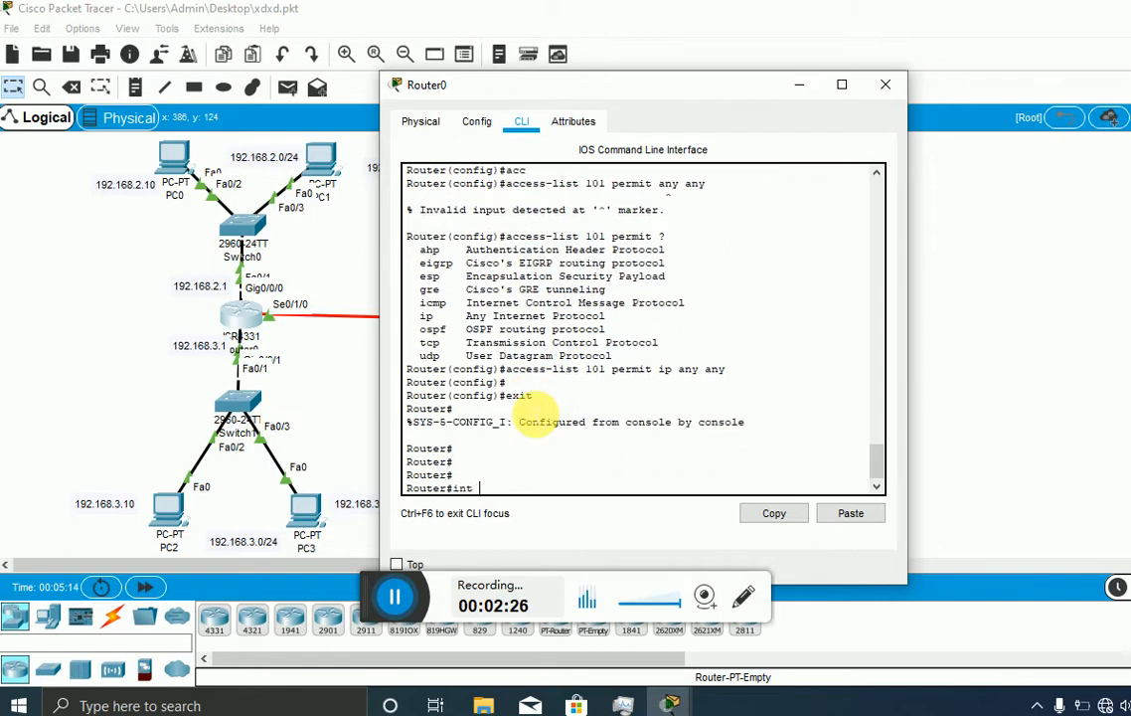
type(" gig0/0/0")
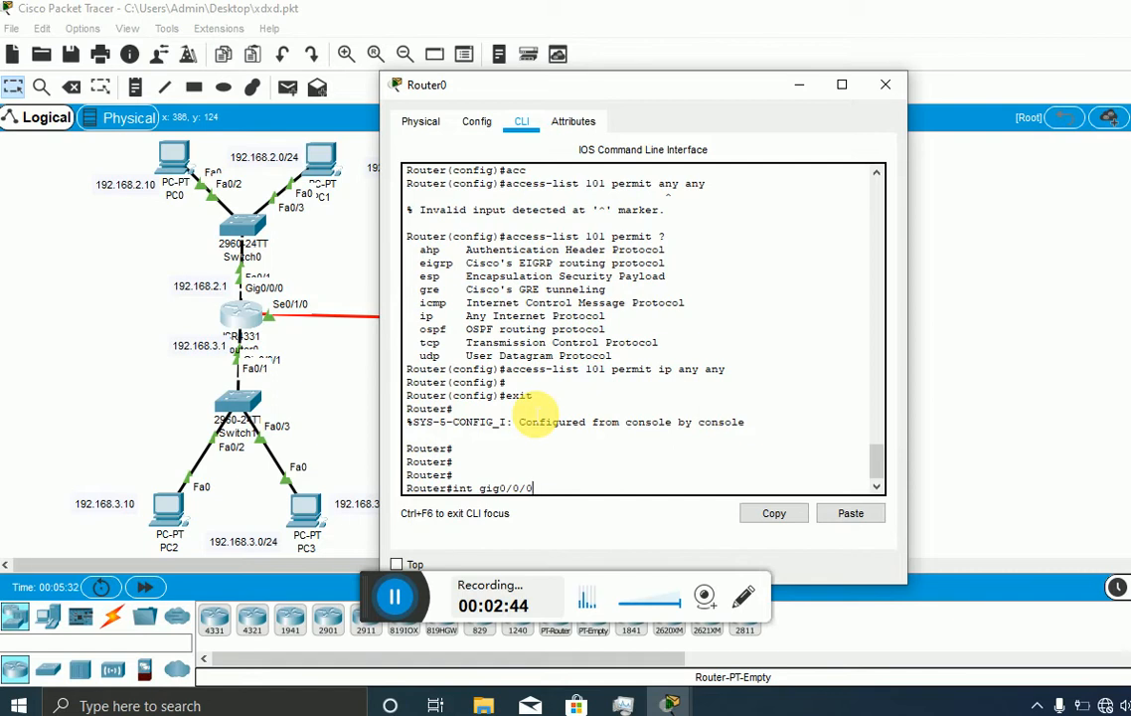
key("Return")
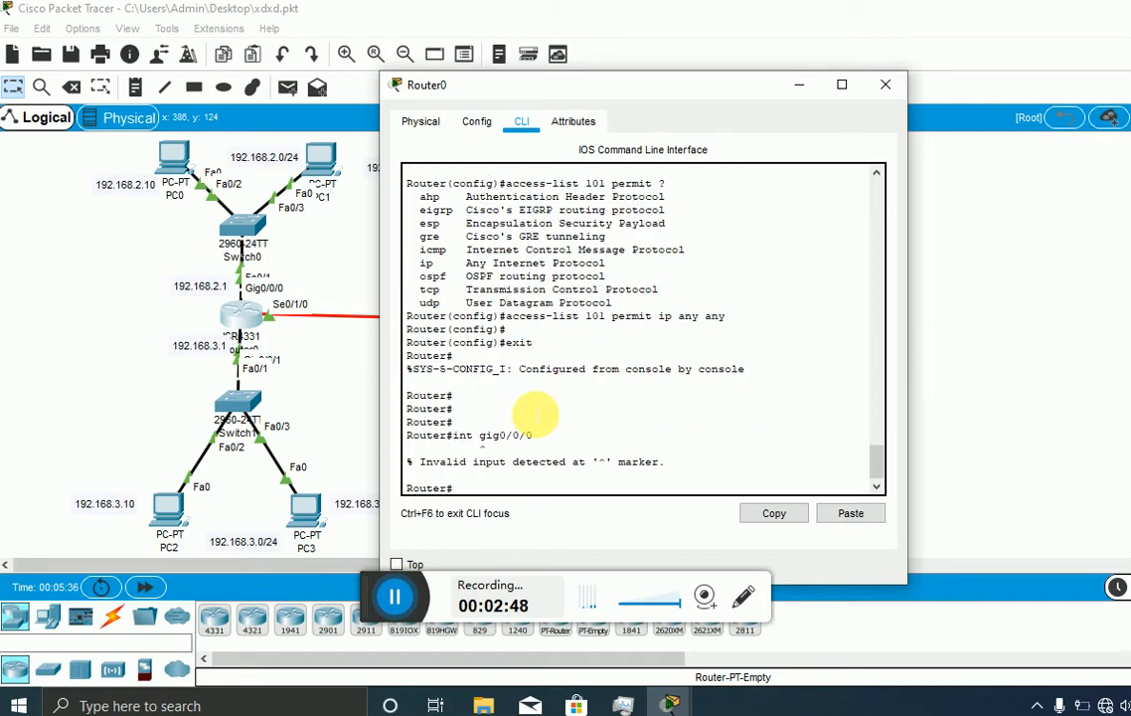
Return to global configuration mode and enter the configuration of interface gig0/0/0
type("config t")
key("Return")
type("i")
key("Up")
key("Up")
key("Up")
key("BackSpace")
key("BackSpace")
key("BackSpace")
key("BackSpace")
key("BackSpace")
key("BackSpace")
key("BackSpace")
key("BackSpace")
key("BackSpace")
key("BackSpace")
key("BackSpace")
key("BackSpace")
key("BackSpace")
key("BackSpace")
key("BackSpace")
key("BackSpace")
key("BackSpace")
key("BackSpace")
key("BackSpace")
key("BackSpace")
type("i")
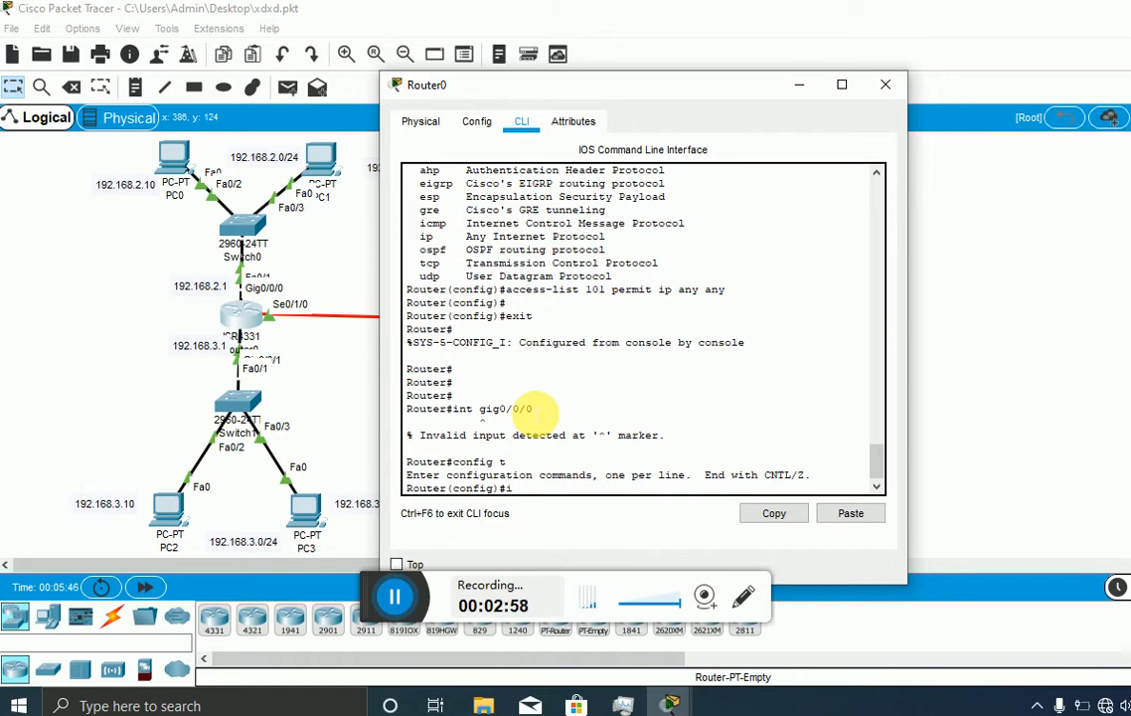
type("nt gig0/0/0")
key("Return")
Apply access list 101 inbound on the interface with ip access-group, review the commands, and close Router0's window
type("ip ac")
key("Tab")
type("101")
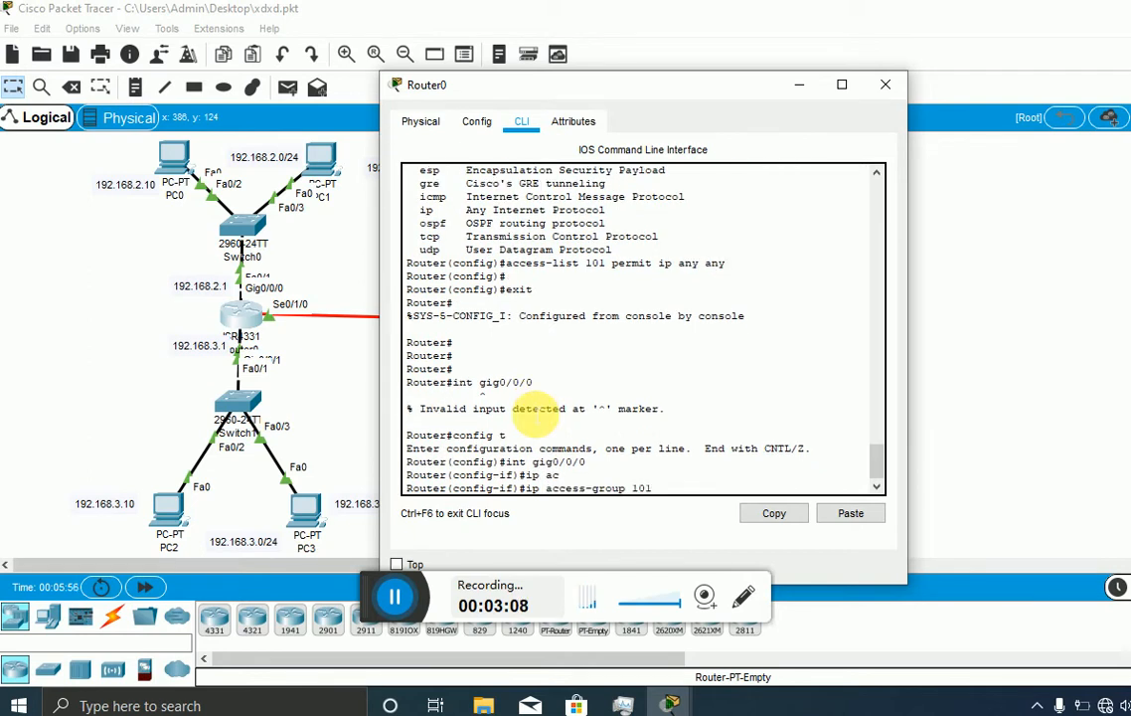
type(" in")
key("Return")
scroll(536, 419, "up", 4)
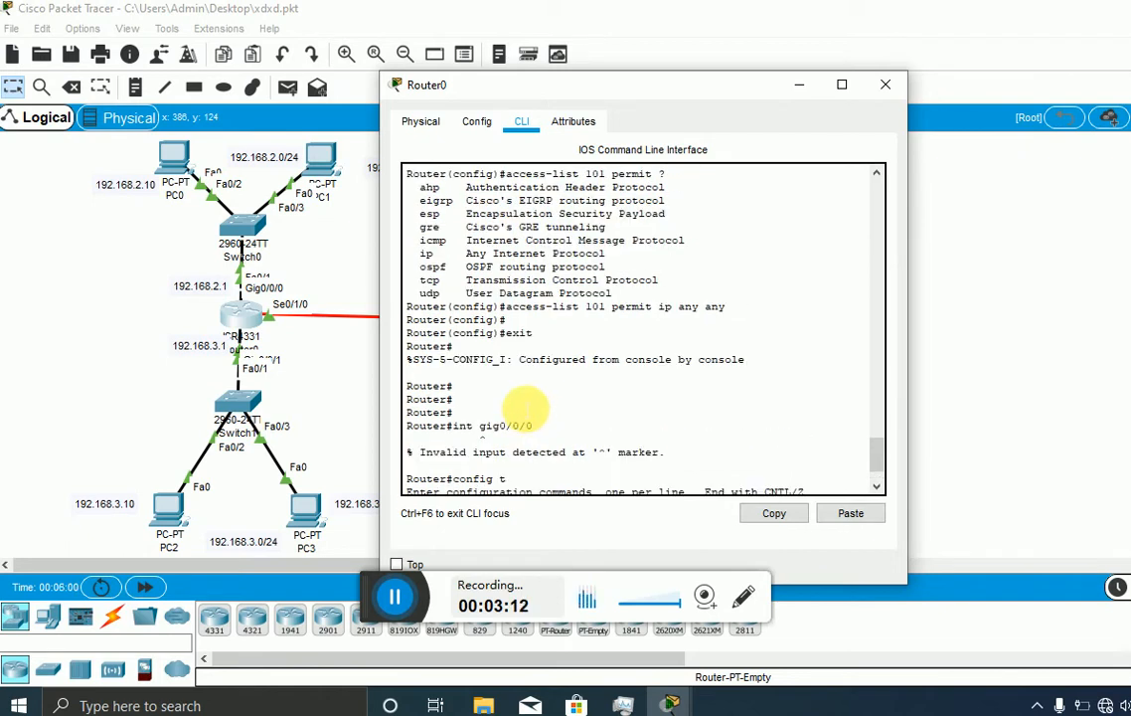
scroll(527, 407, "up", 1)
scroll(533, 406, "down", 5)
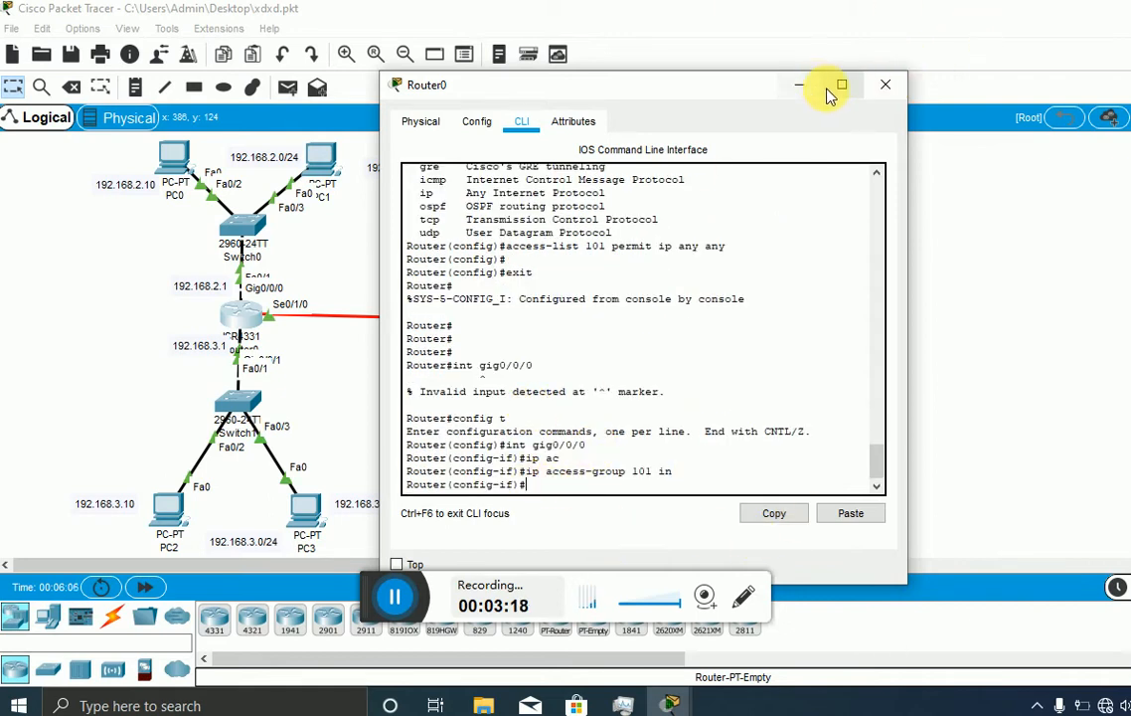
left_click(884, 87)
Test web access to Server0 by loading 12.1.1.10 in PC0's web browser
left_click(161, 158)
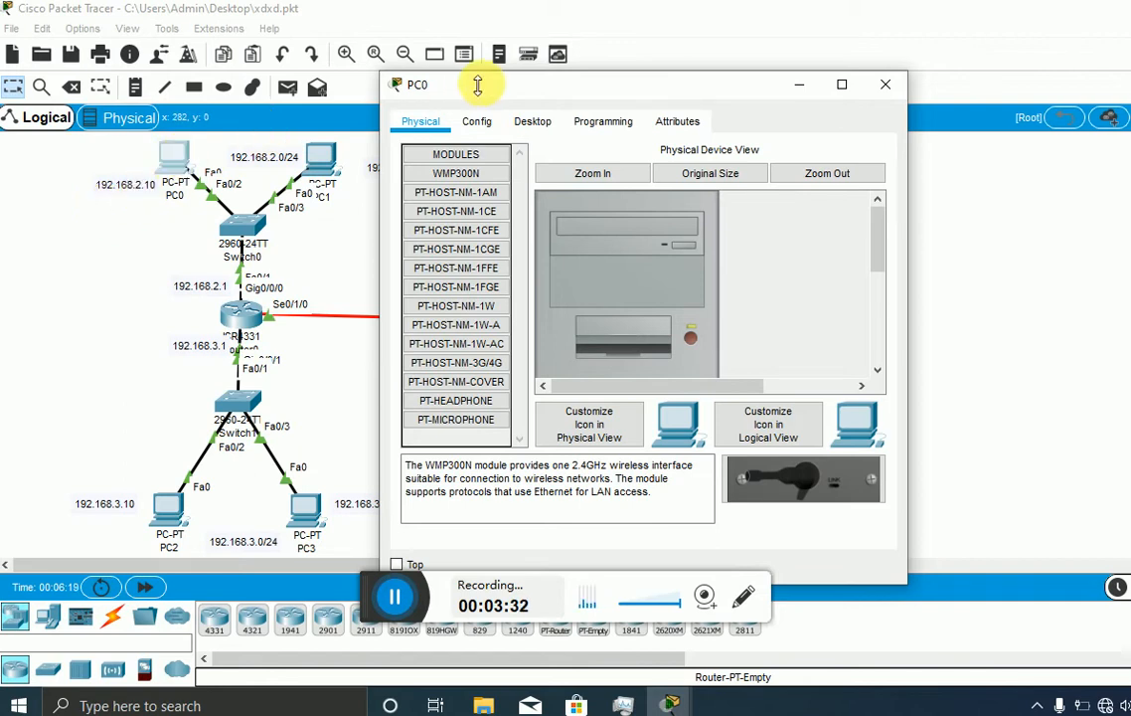
left_click(477, 121)
left_click(534, 122)
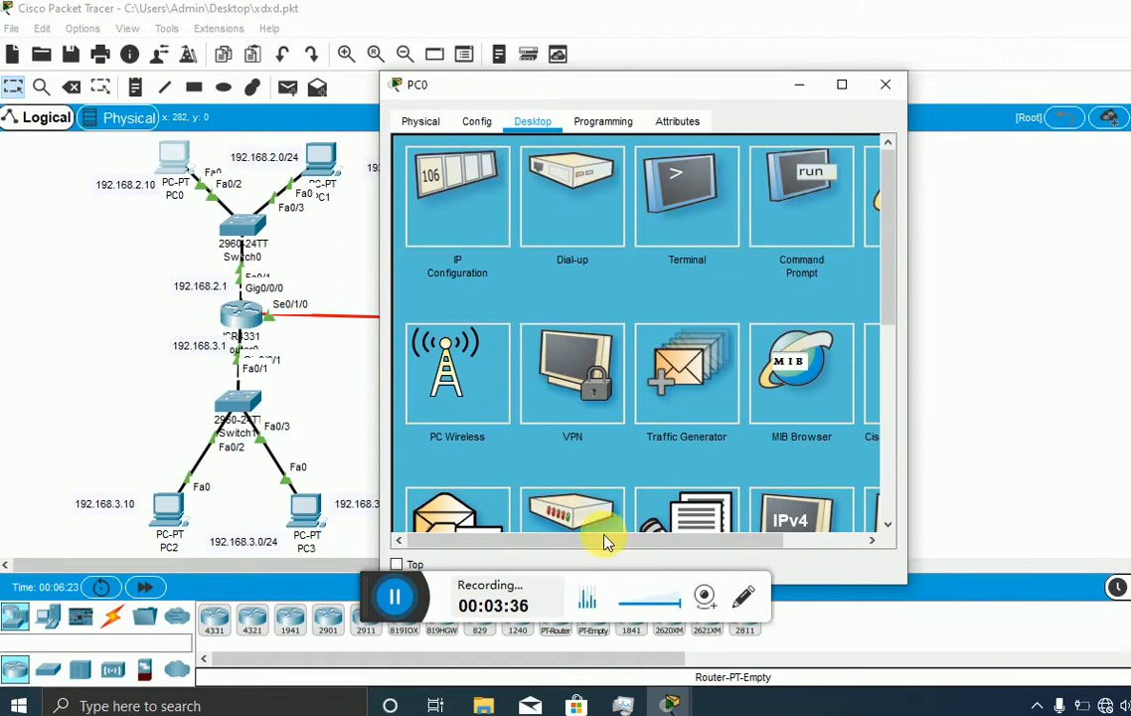
left_click_drag(607, 537, 706, 505)
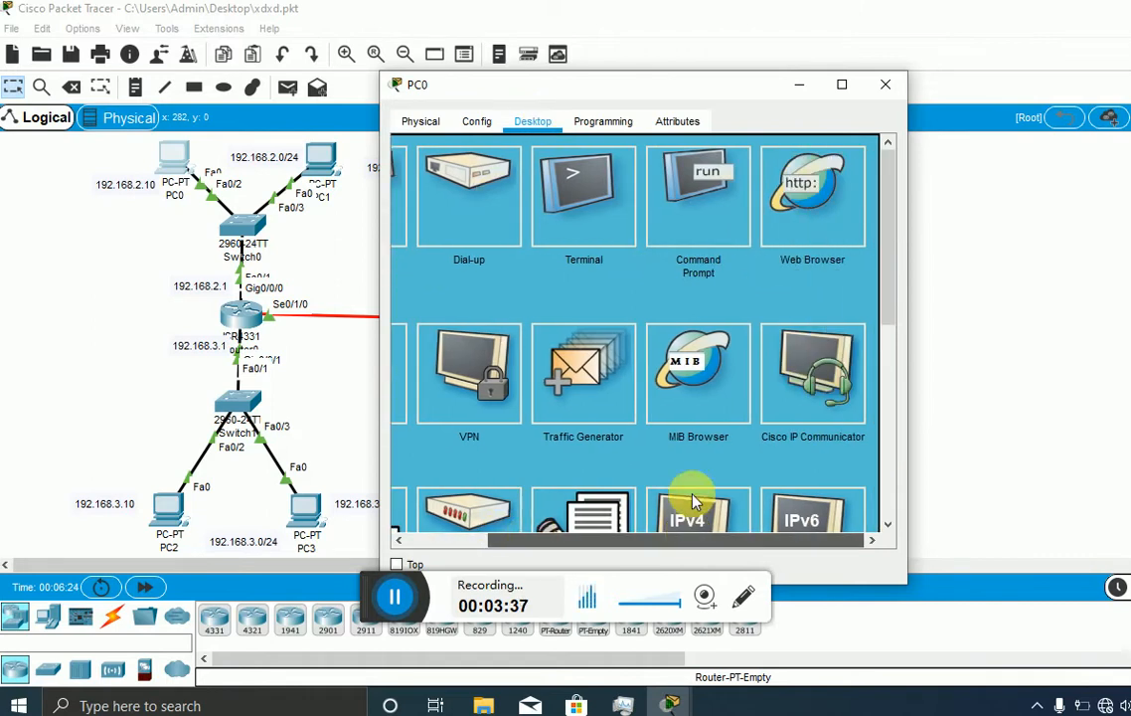
left_click(815, 189)
left_click(561, 175)
type("12.1.1.10")
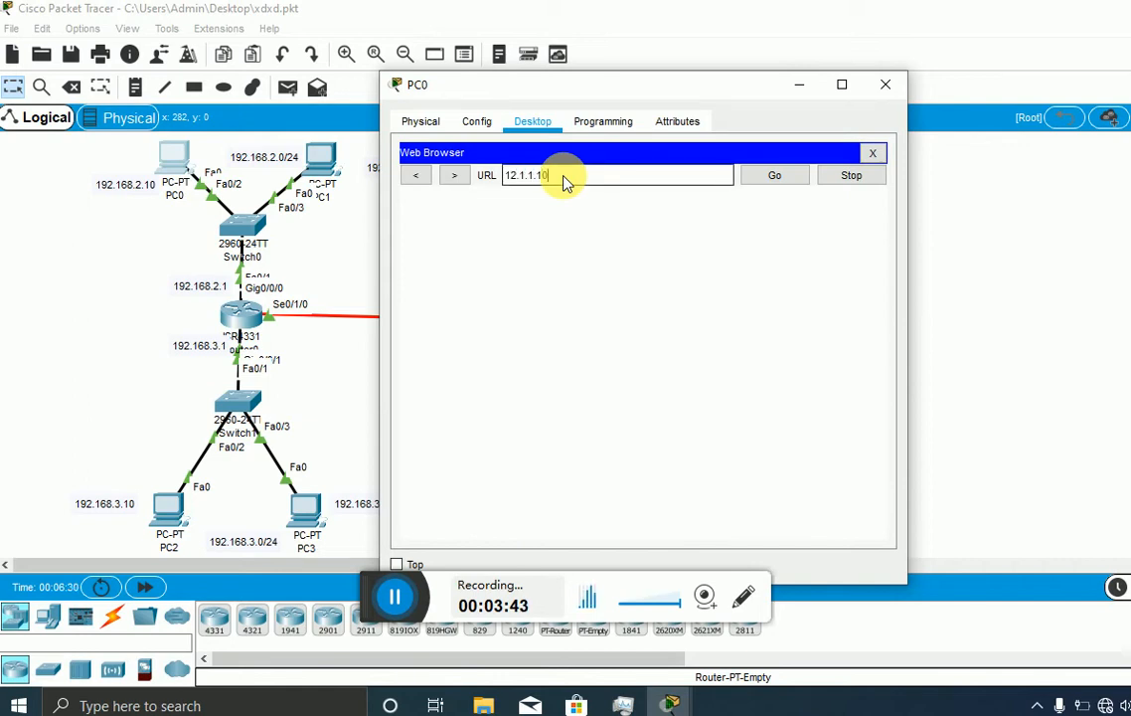
key("Return")
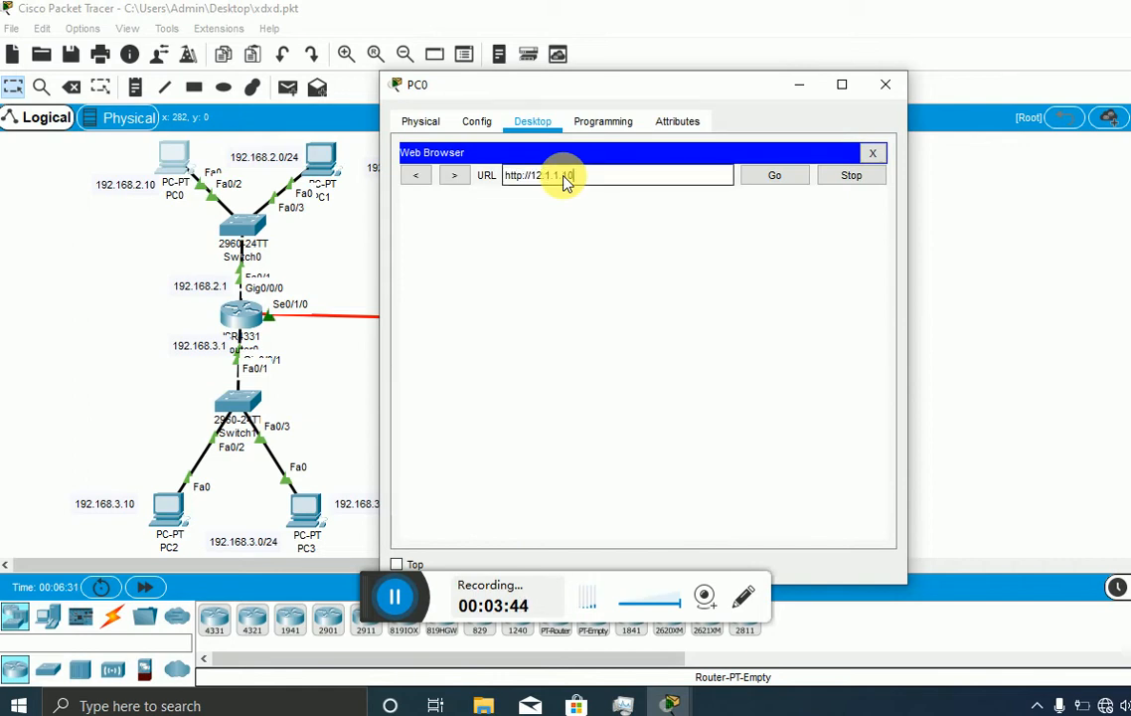
left_click(771, 177)
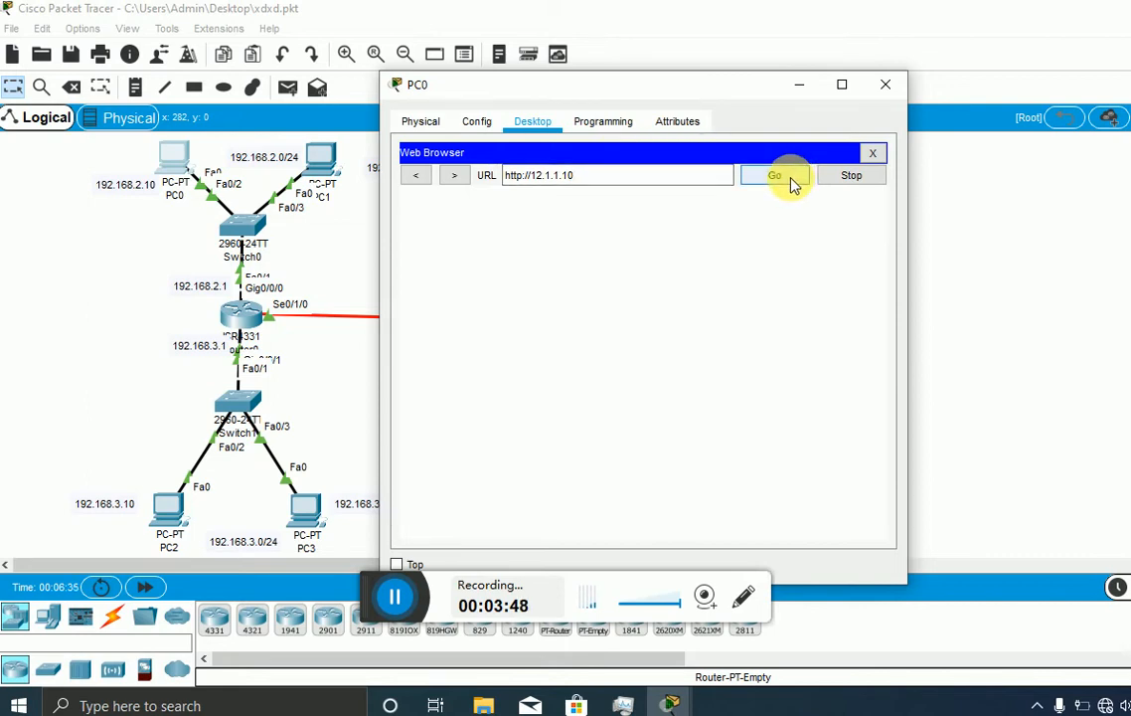
left_click(779, 176)
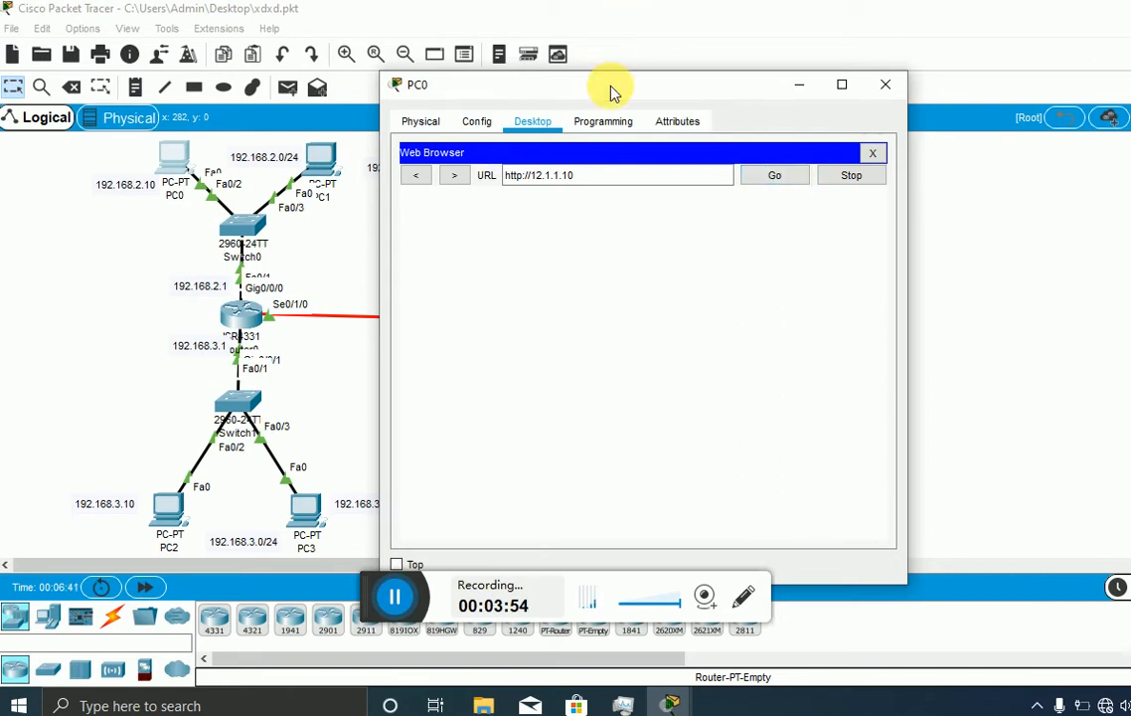
left_click_drag(611, 86, 639, 42)
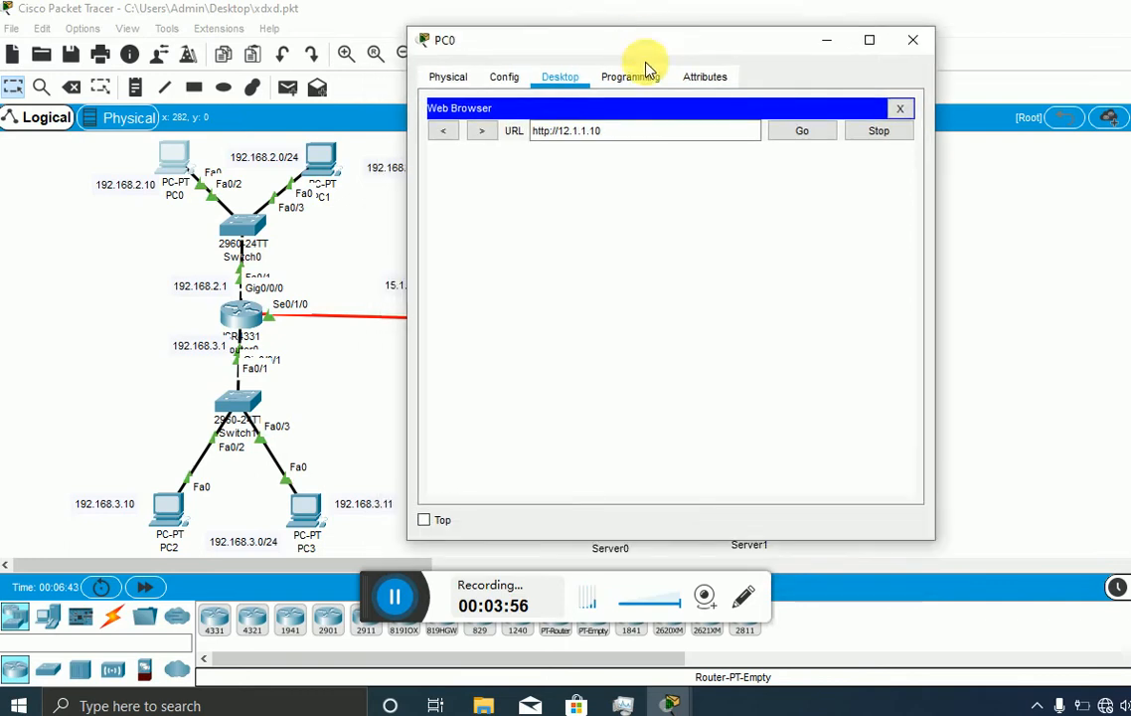
left_click_drag(542, 159, 437, 162)
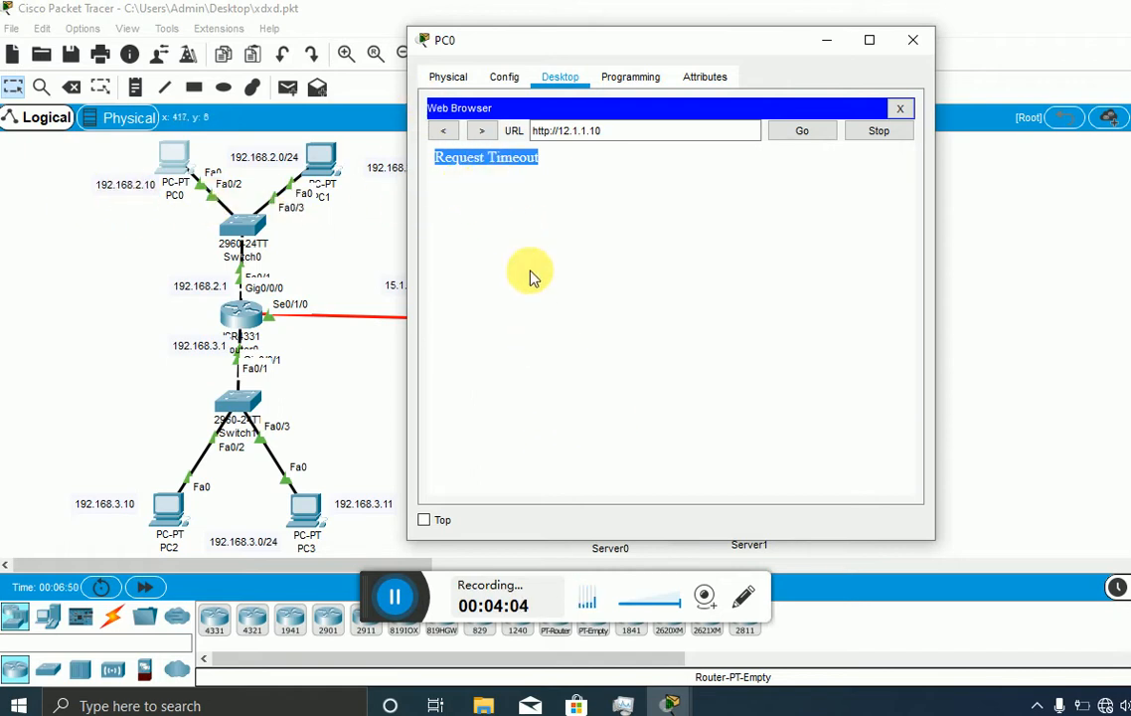
Test web access to Server1 by loading 12.1.1.11 in PC0's web browser, and close the browser
left_click(628, 130)
left_click_drag(629, 131, 518, 130)
type("1")
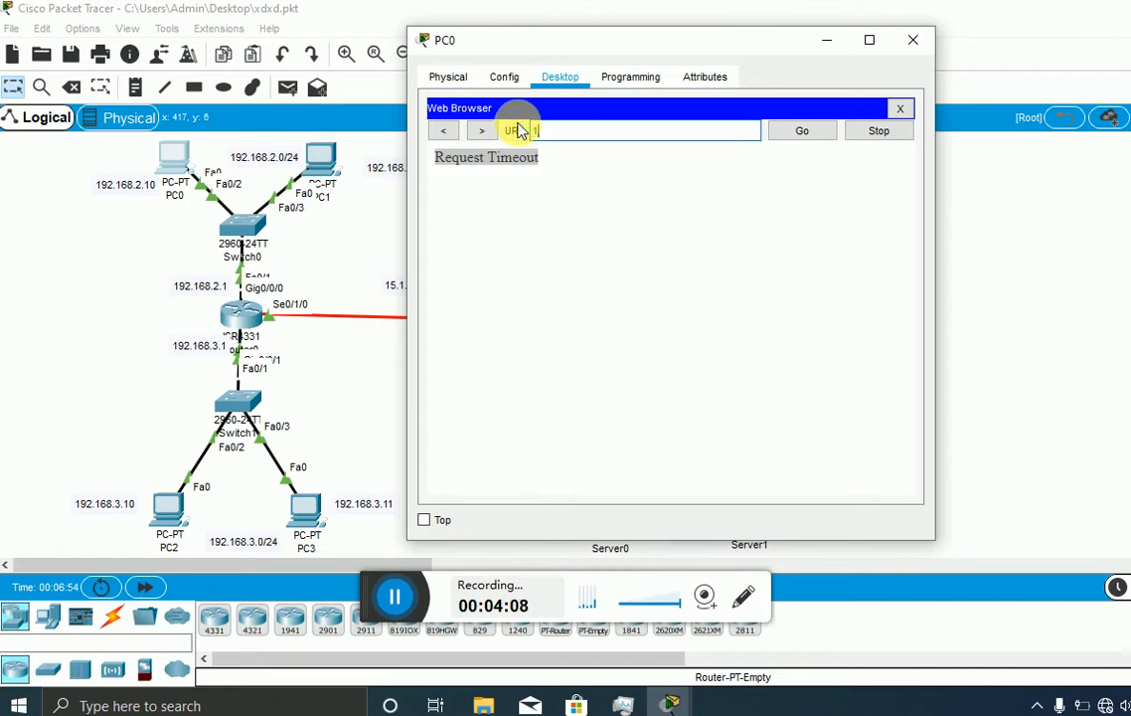
type("2.1.1.11")
key("Return")
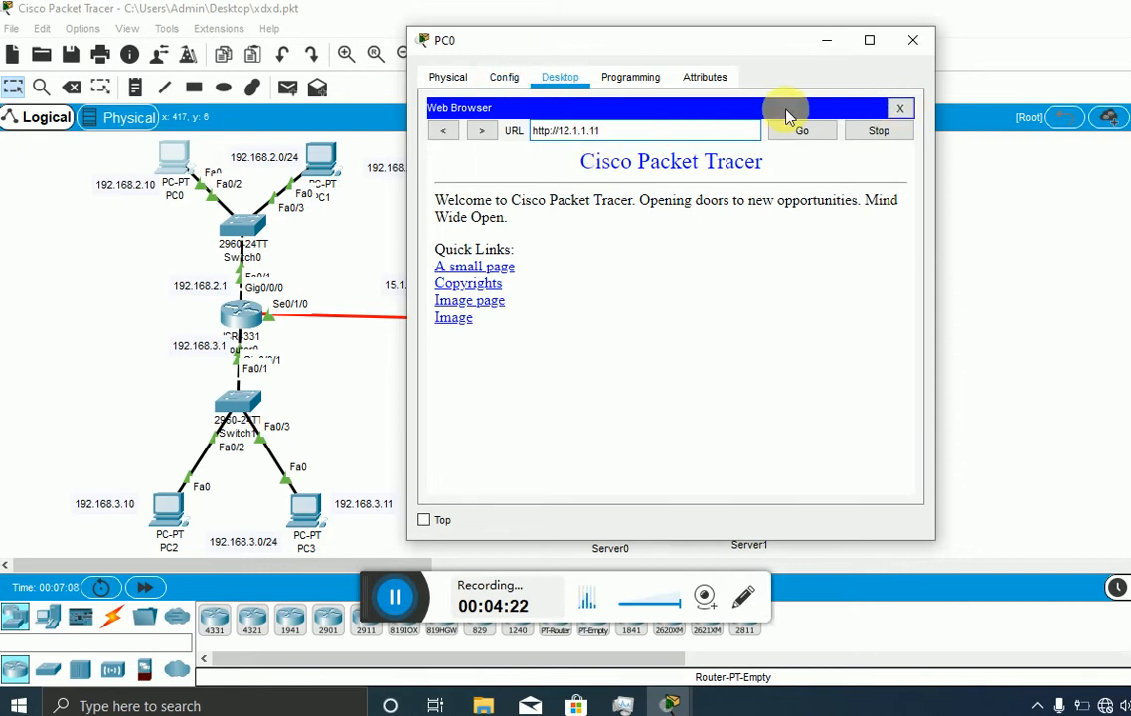
left_click(899, 108)
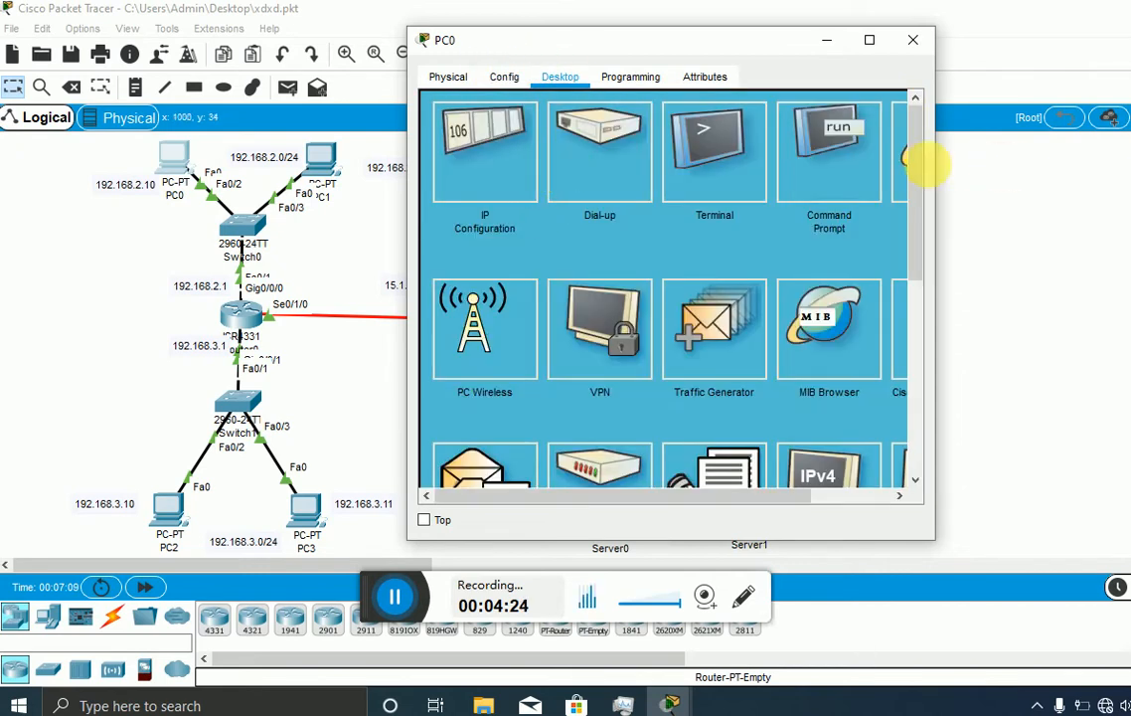
Ping 12.1.1.10 from PC0's command prompt
left_click(835, 159)
type("ping 12.1")
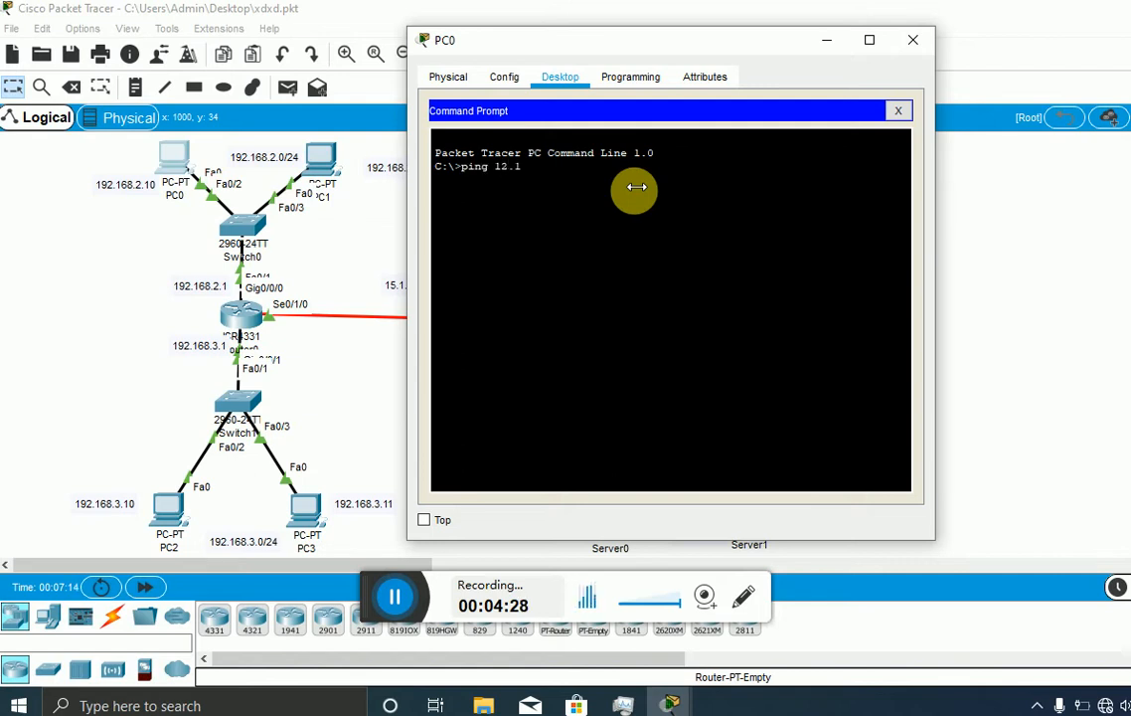
type(".1.10")
key("Return")
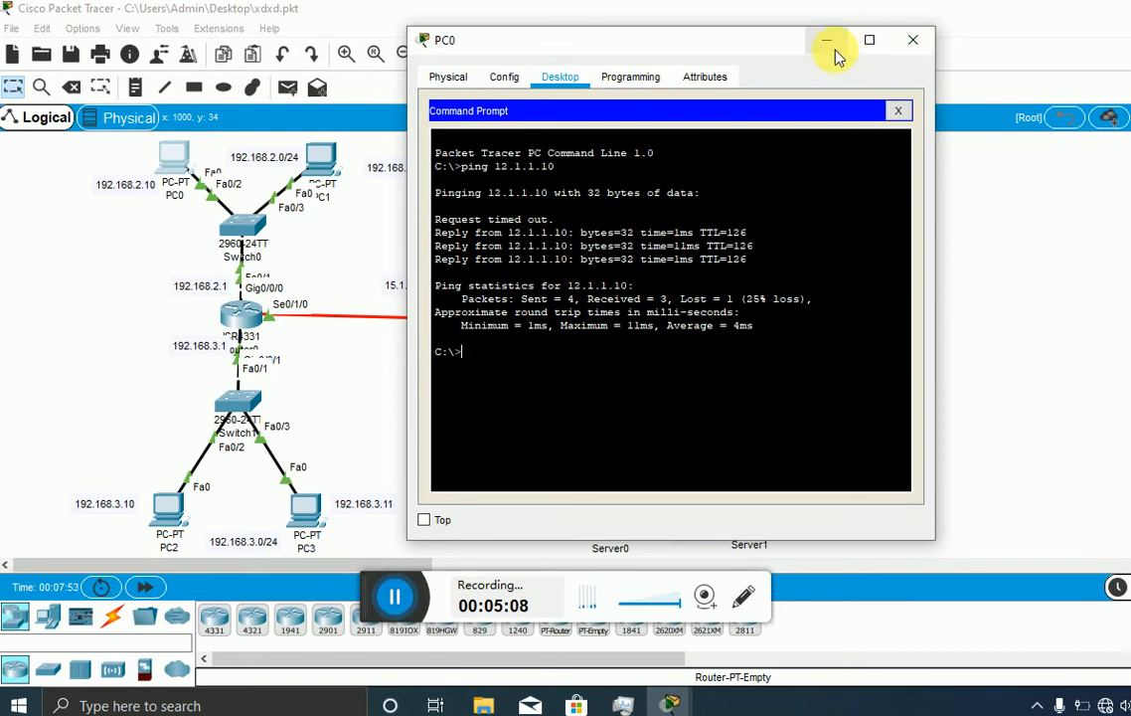
Close PC0's window, open Router0's command line, and exit from interface configuration to privileged EXEC mode
left_click(899, 45)
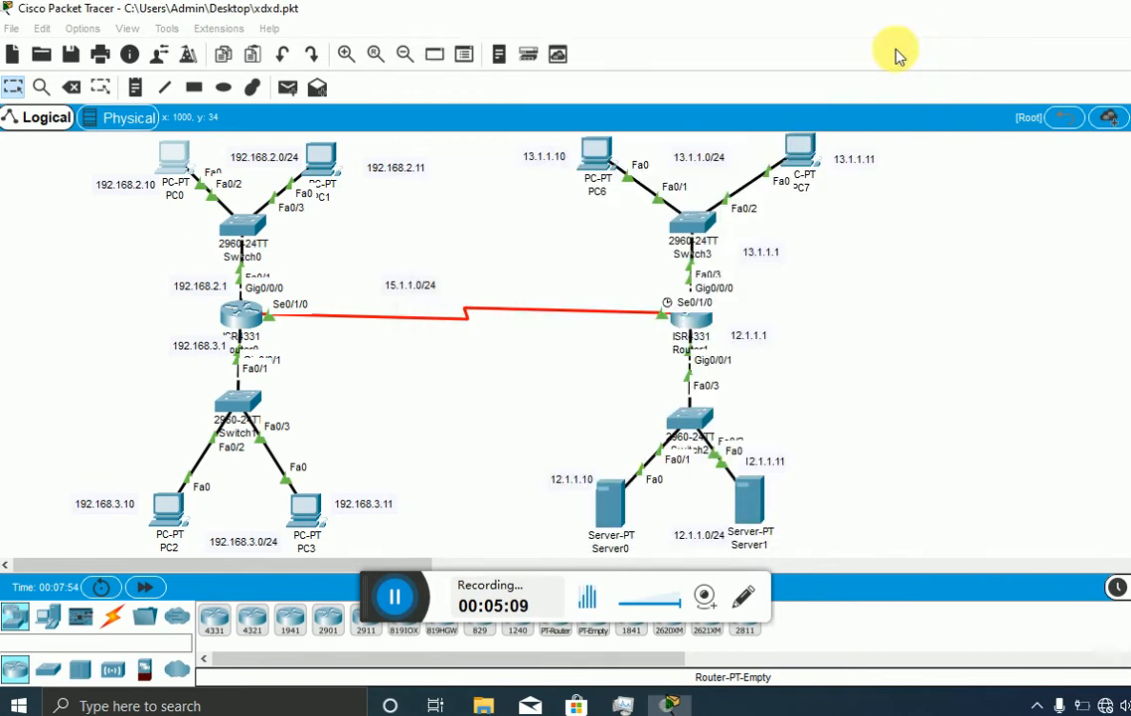
left_click(244, 310)
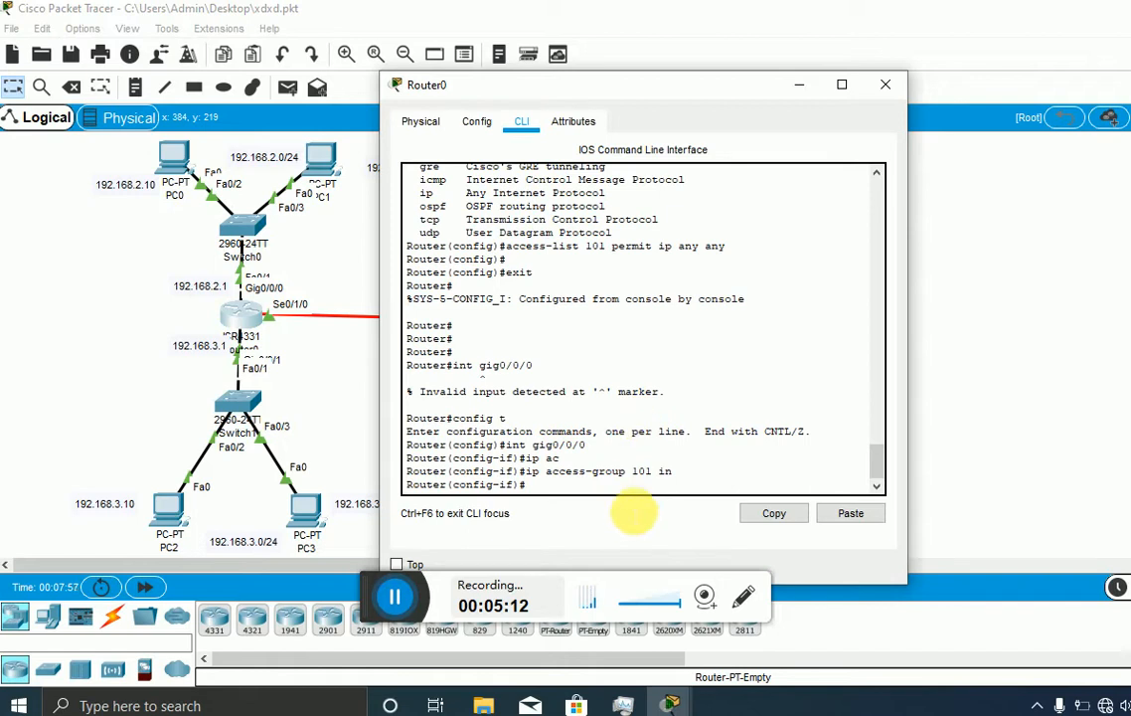
key("Return")
key("Return")
key("Return")
type("exit")
key("Return")
key("Return")
key("Return")
type("exit")
key("Return")
type("4")
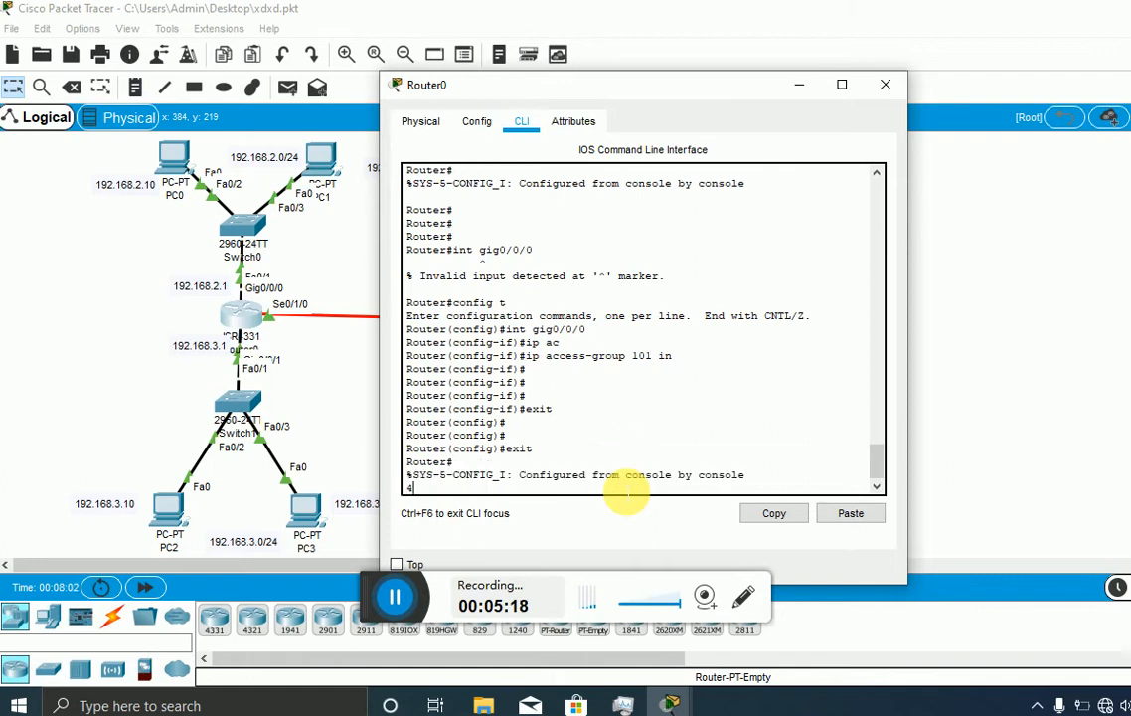
key("Return")
key("Return")
key("Return")
key("Return")
Run show access-lists on Router0 and examine the numbered entries of extended access list 101
type("show access")
key("Tab")
key("Return")
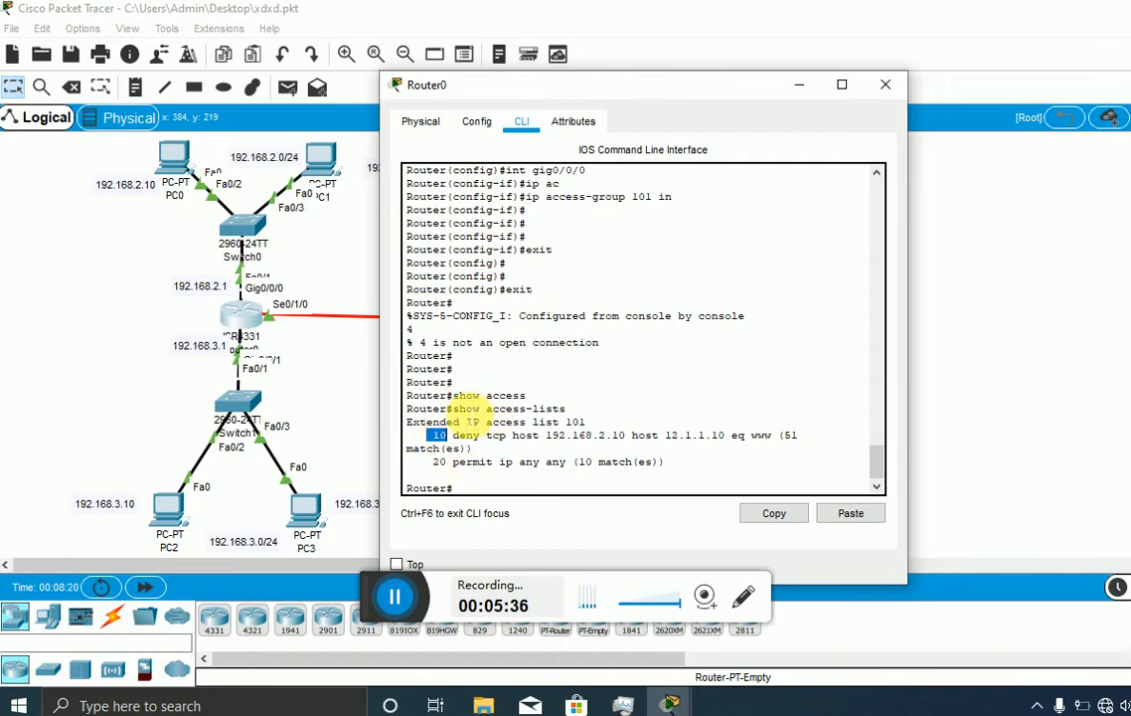
left_click_drag(455, 407, 571, 409)
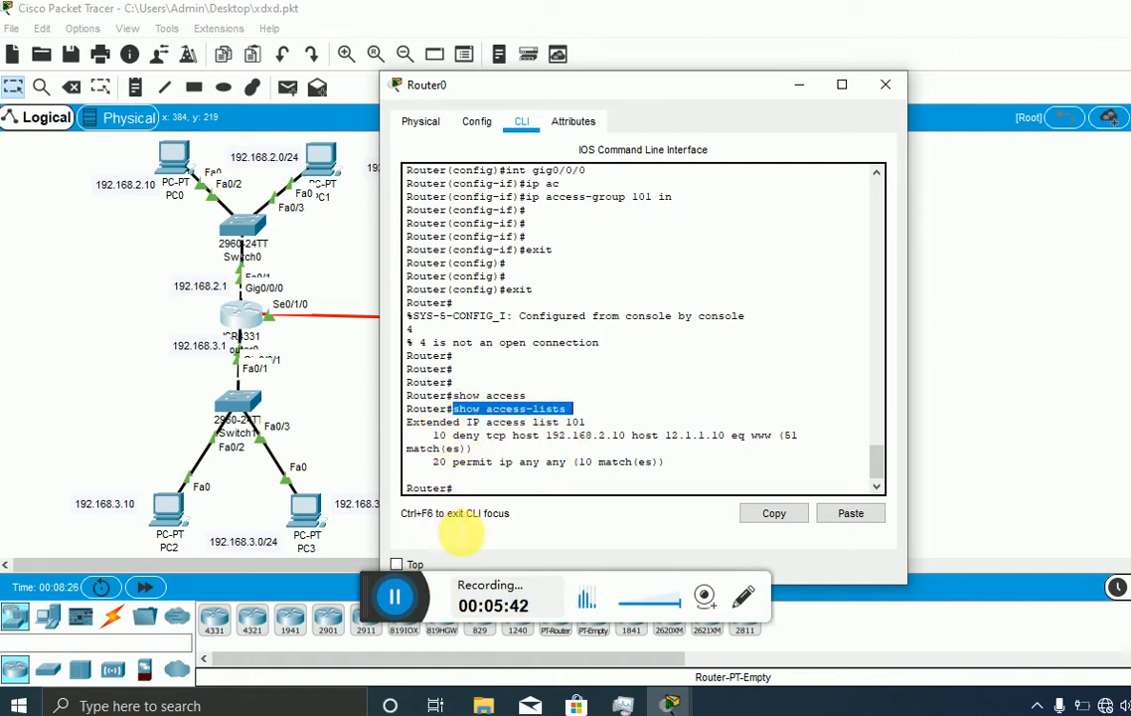
left_click(452, 441)
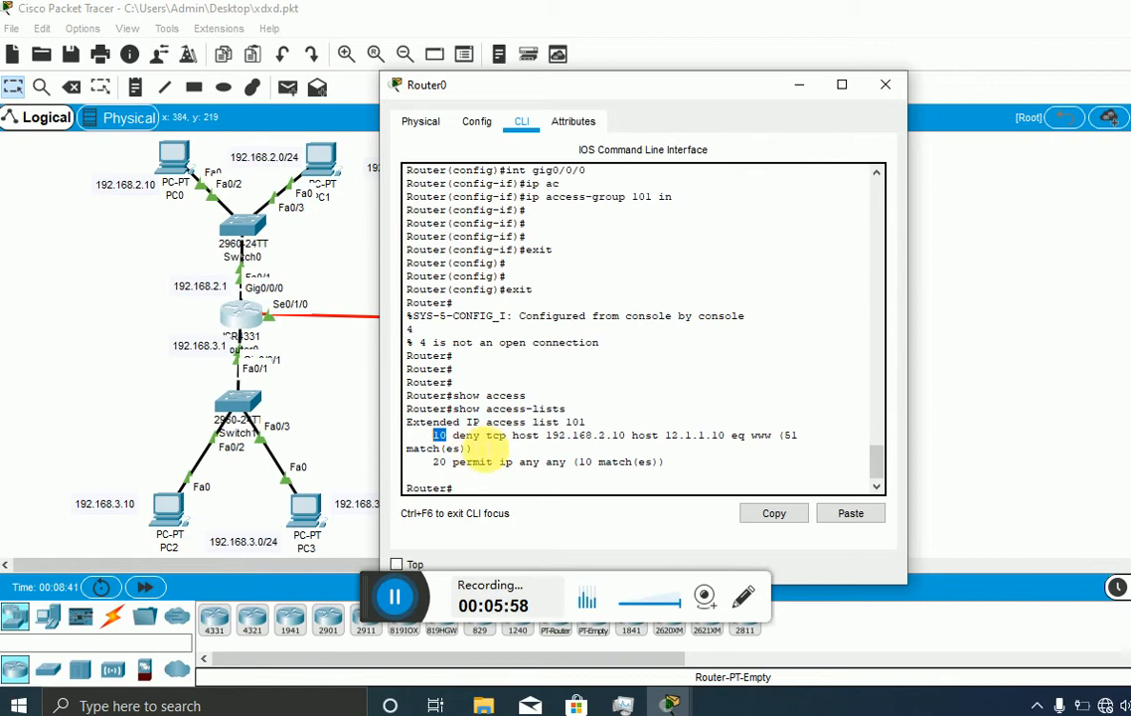
left_click(508, 488)
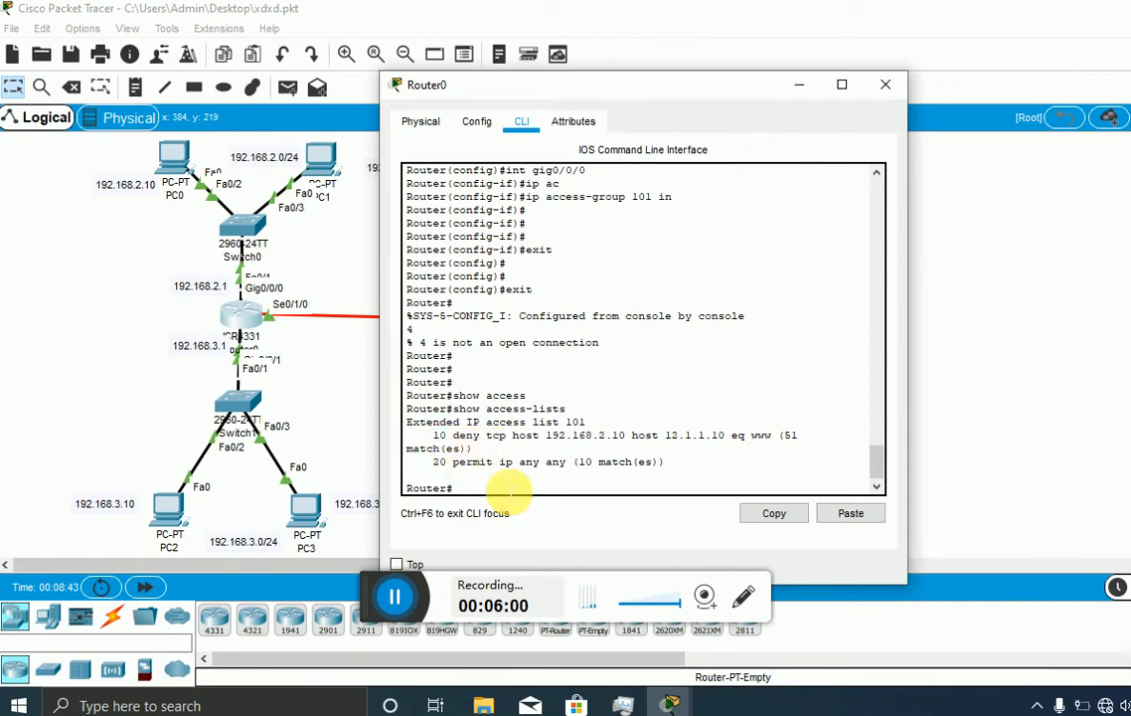
Enter global configuration mode on Router0 with config t
key("Return")
key("Return")
key("Return")
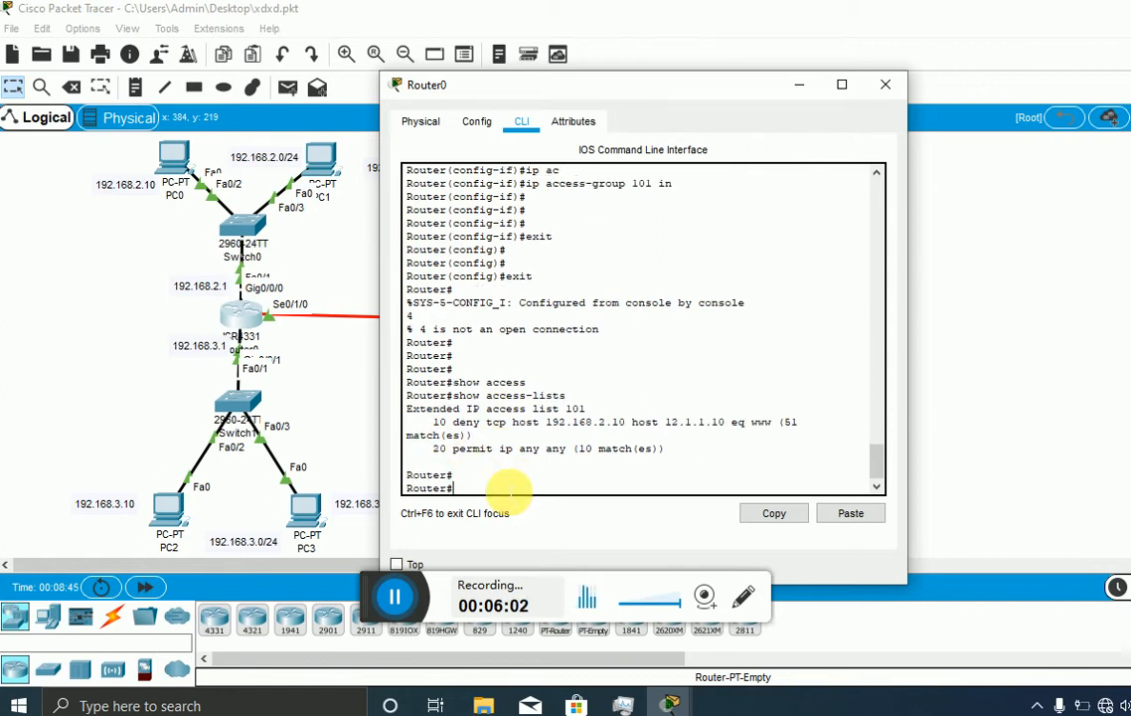
type("config")
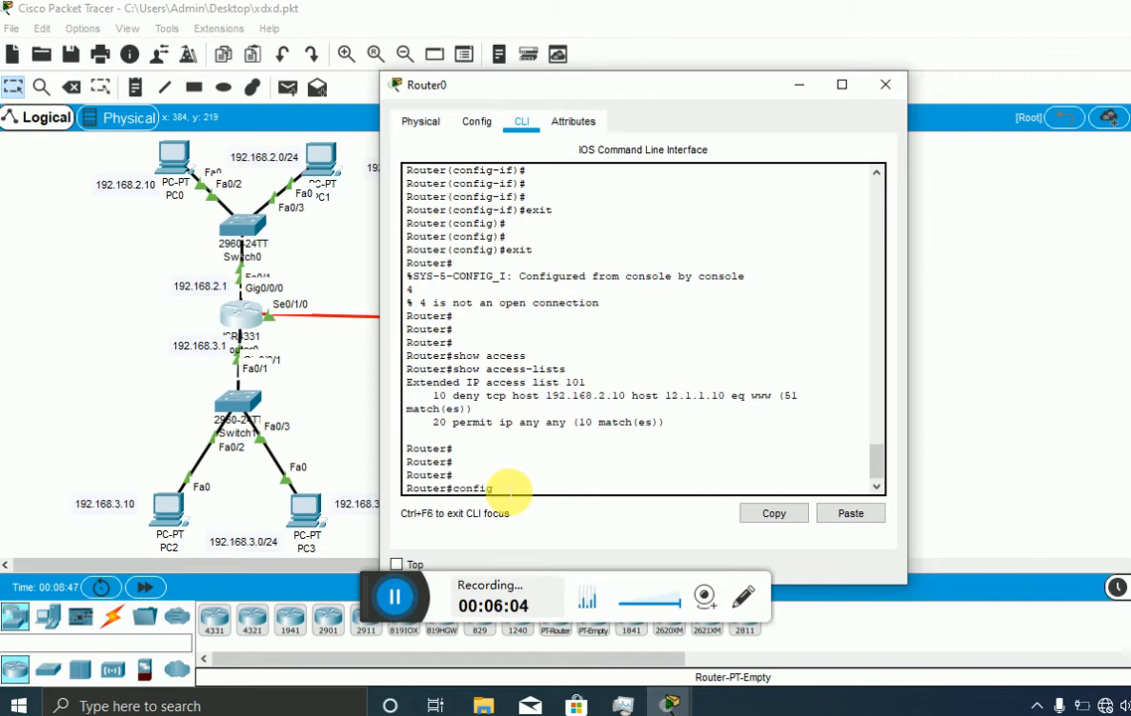
type(" t")
key("Return")
key("Return")
key("Return")
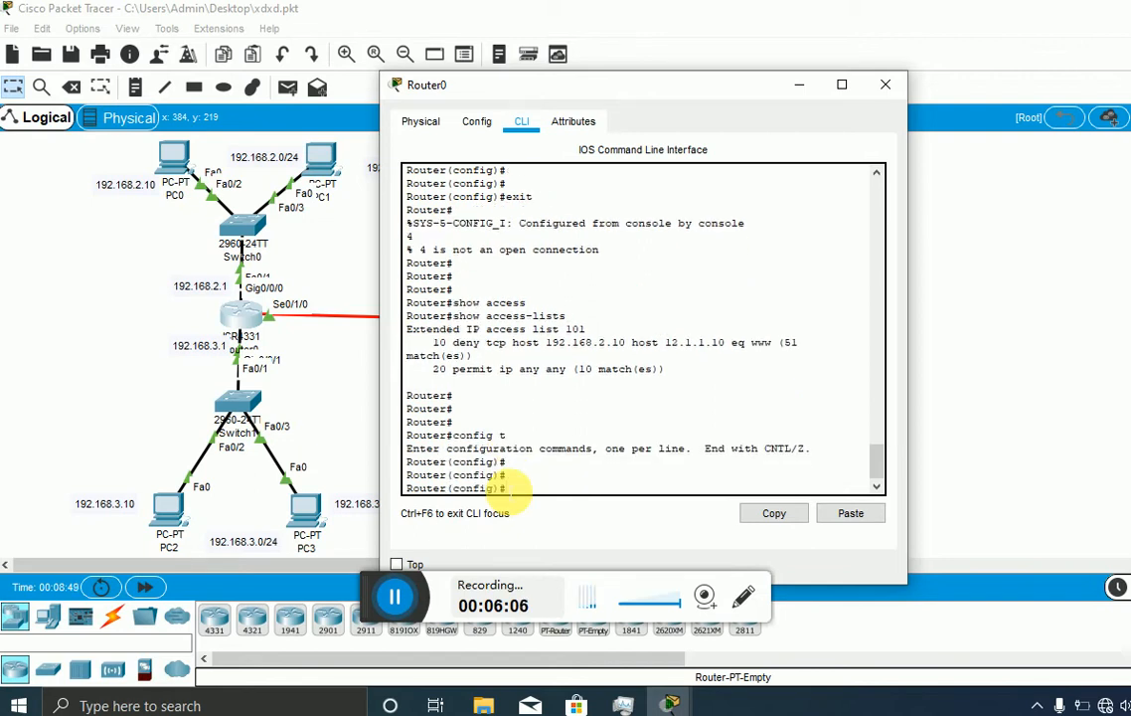
Try to open the access list for editing with the command access-list extended 101
type("acc")
key("Tab")
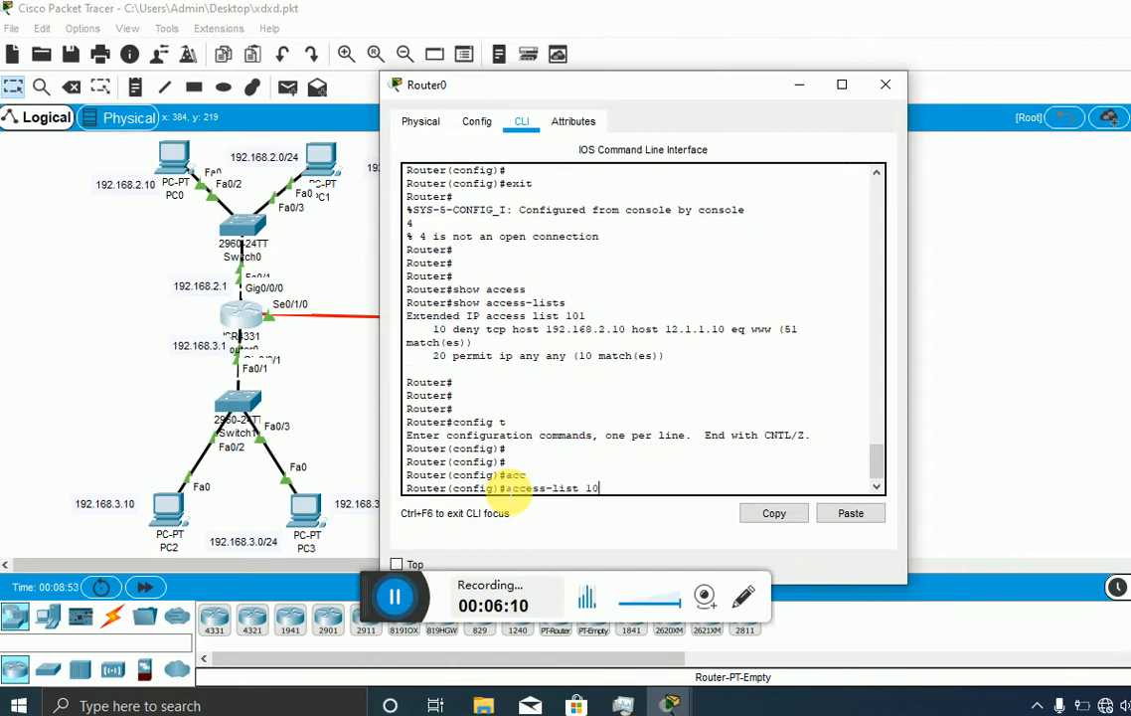
type("extended 101")
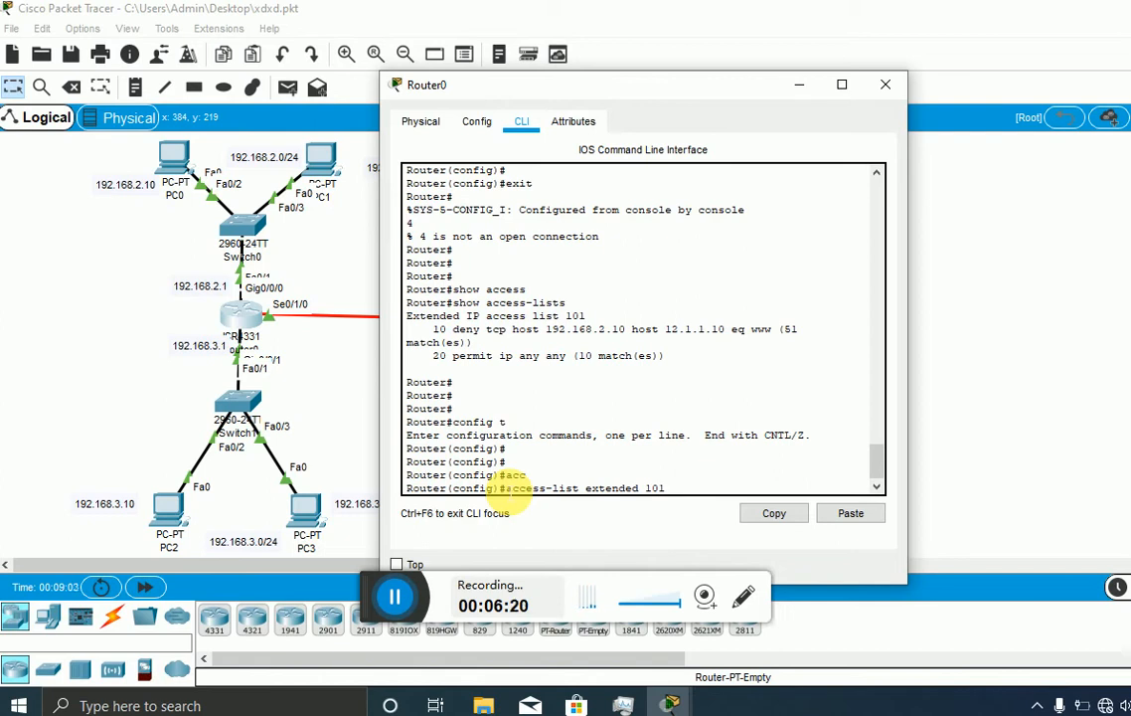
key("Return")
Query the command help for access-list and access-list 101, and try running access-list 101 alone
key("Up")
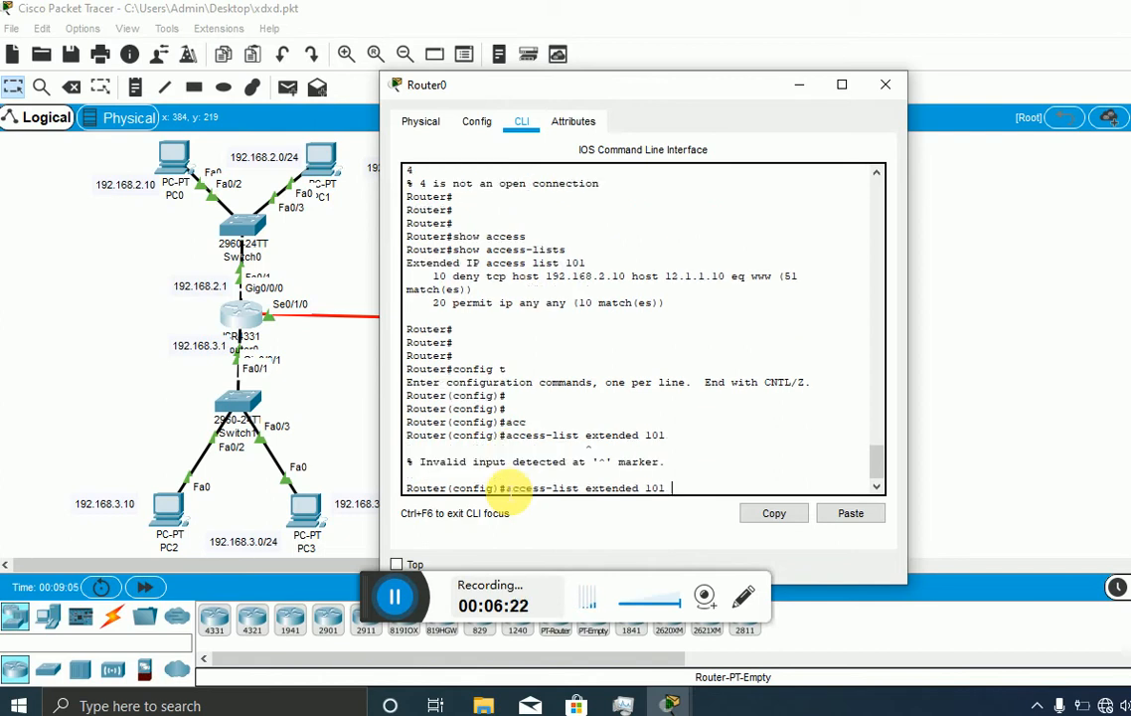
key("BackSpace")
key("BackSpace")
key("BackSpace")
key("BackSpace")
key("BackSpace")
key("BackSpace")
key("BackSpace")
key("BackSpace")
key("BackSpace")
key("BackSpace")
key("BackSpace")
key("BackSpace")
key("BackSpace")
key("BackSpace")
key("BackSpace")
type("t ?")
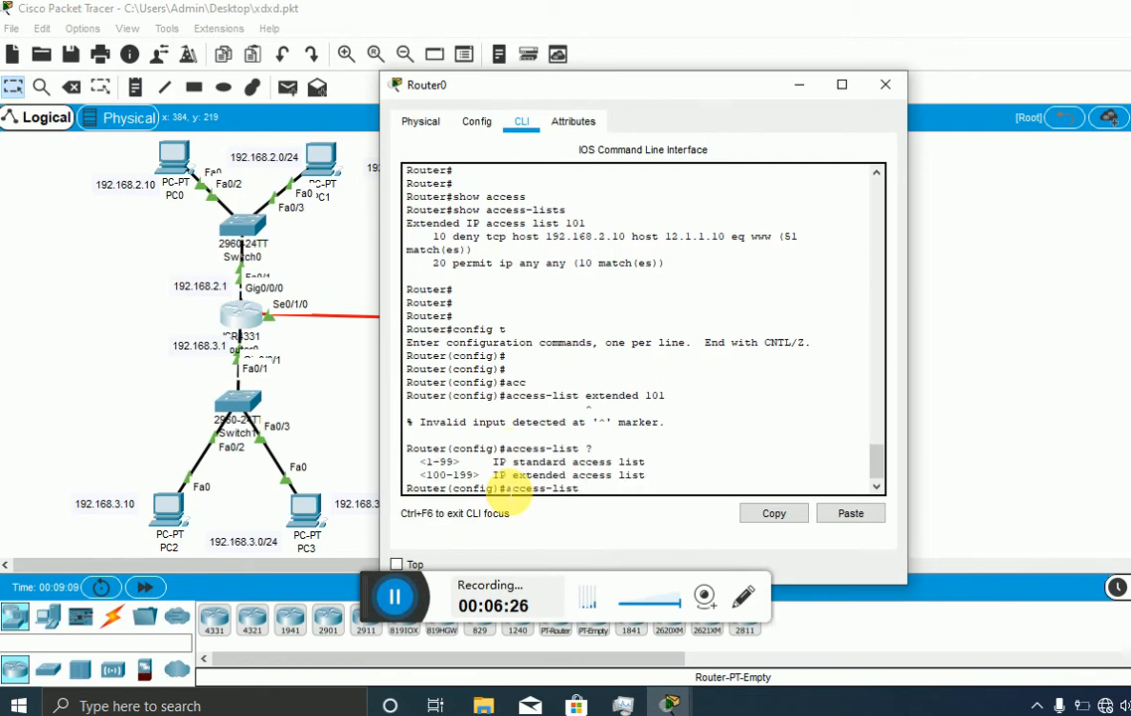
type("101 ?")
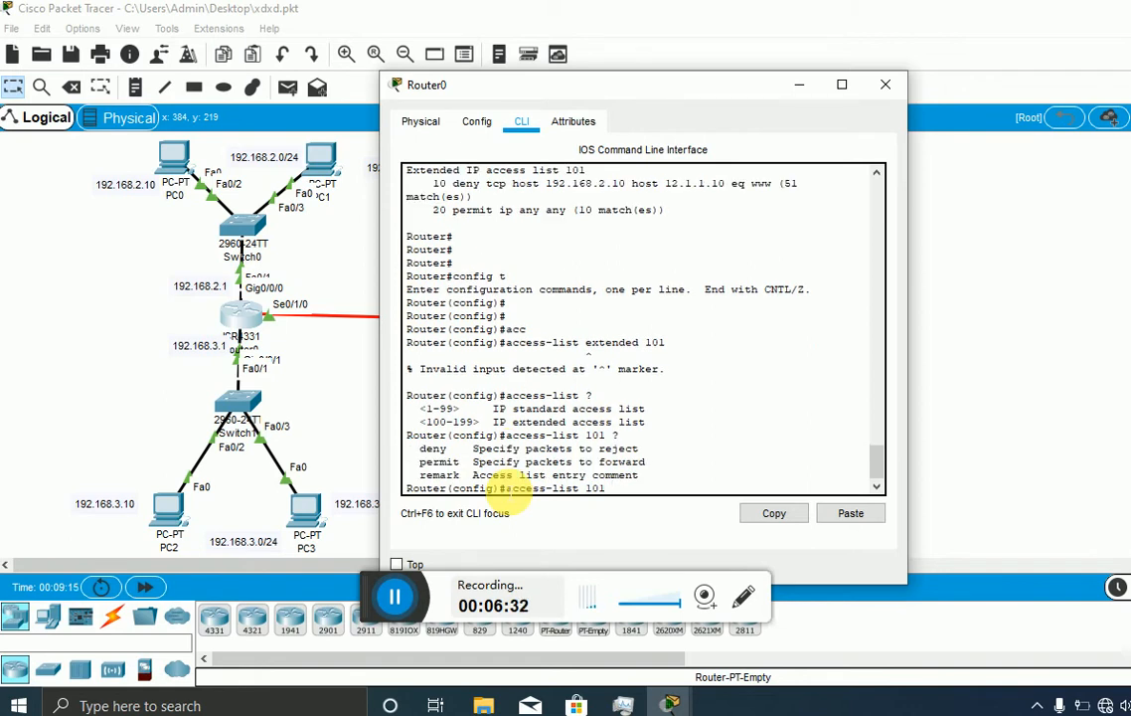
key("Return")
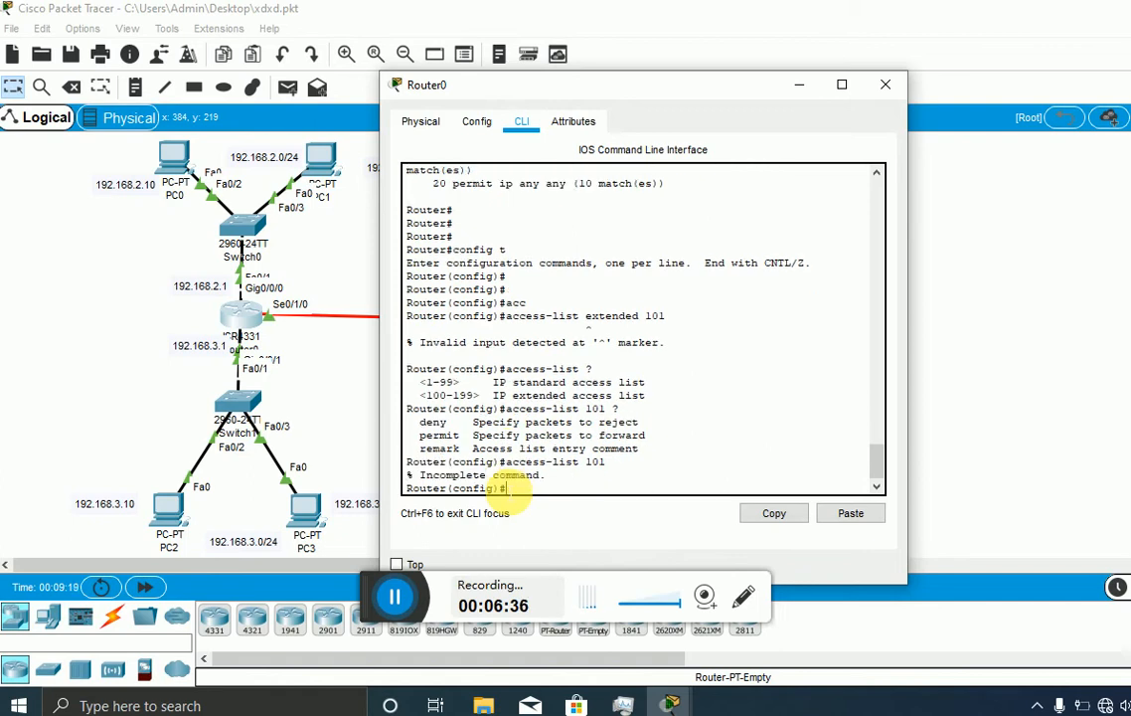
Enter configuration mode for extended access list 101 with ip access-list extended 101
type("ip")
key("BackSpace")
key("BackSpace")
key("BackSpace")
type("-list")
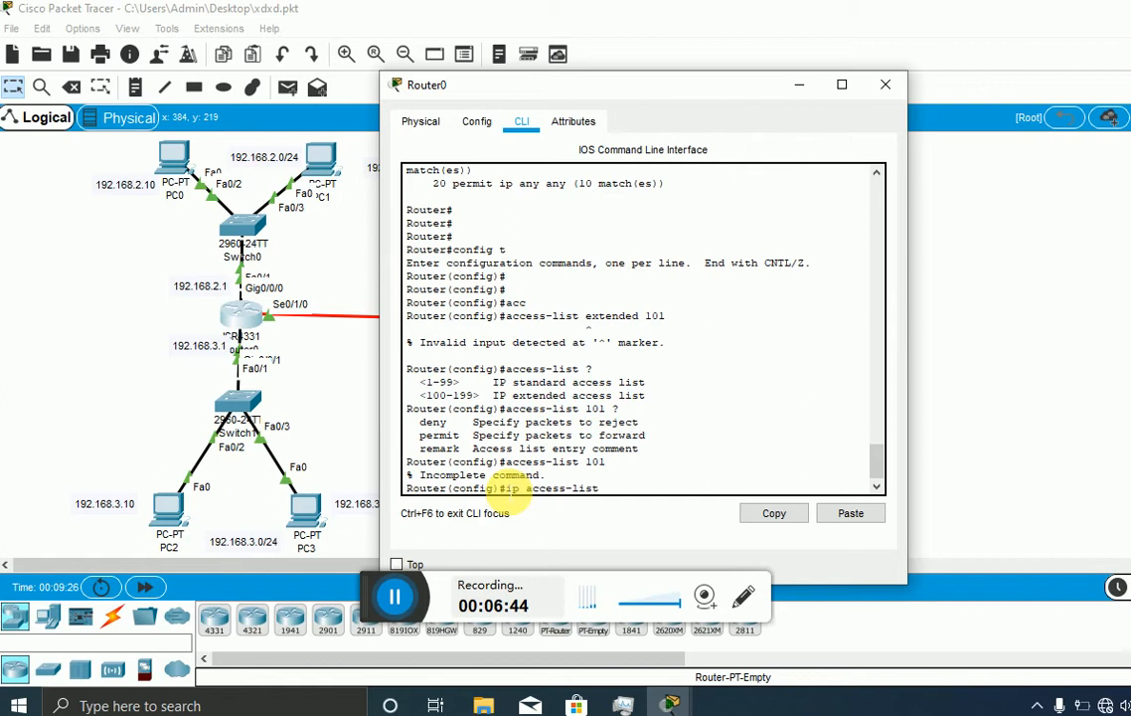
type(" extended 1")
type("01")
key("Return")
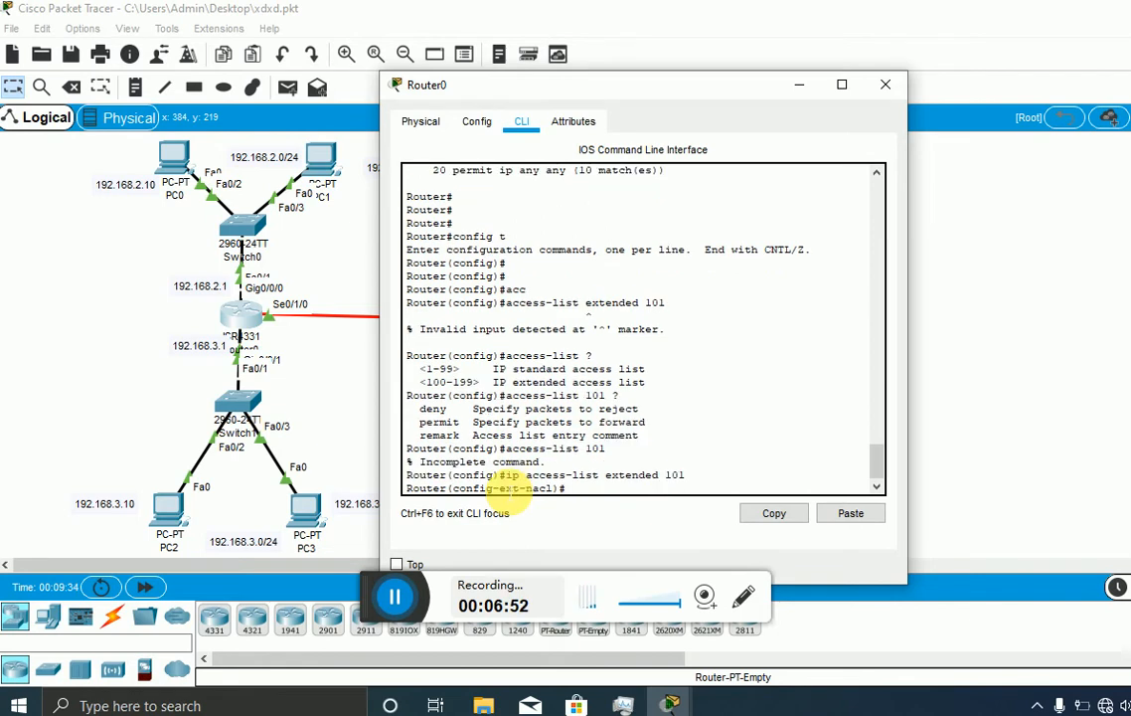
Remove the deny entry from access list 101 by its sequence number with no 10
type("no")
scroll(427, 373, "up", 3)
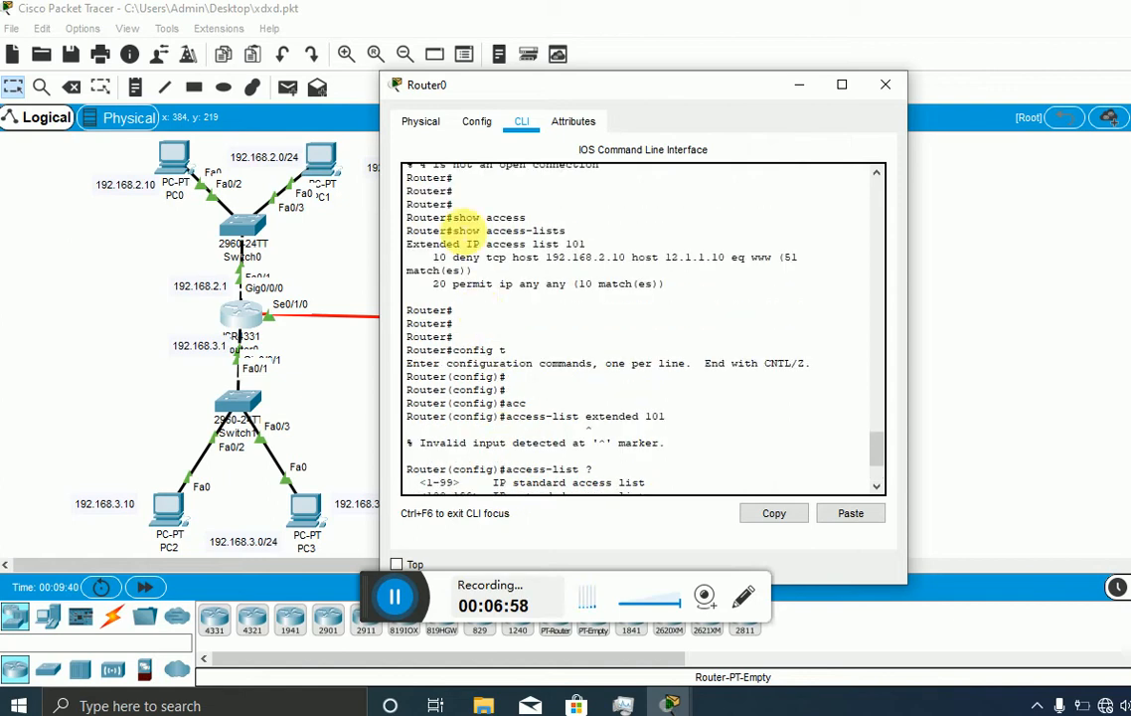
scroll(533, 346, "down", 3)
type("10")
key("Return")
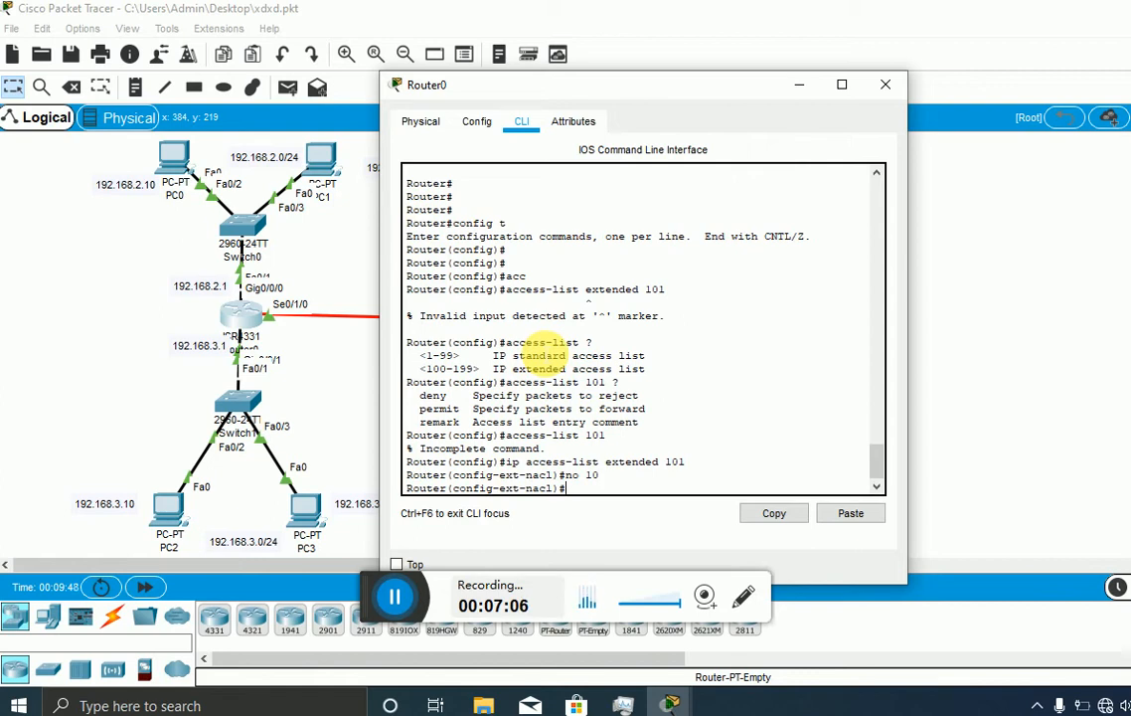
Review the ip access-list extended 101 command and exit access list editing to global configuration mode
key("Return")
key("Return")
key("Return")
type("exit")
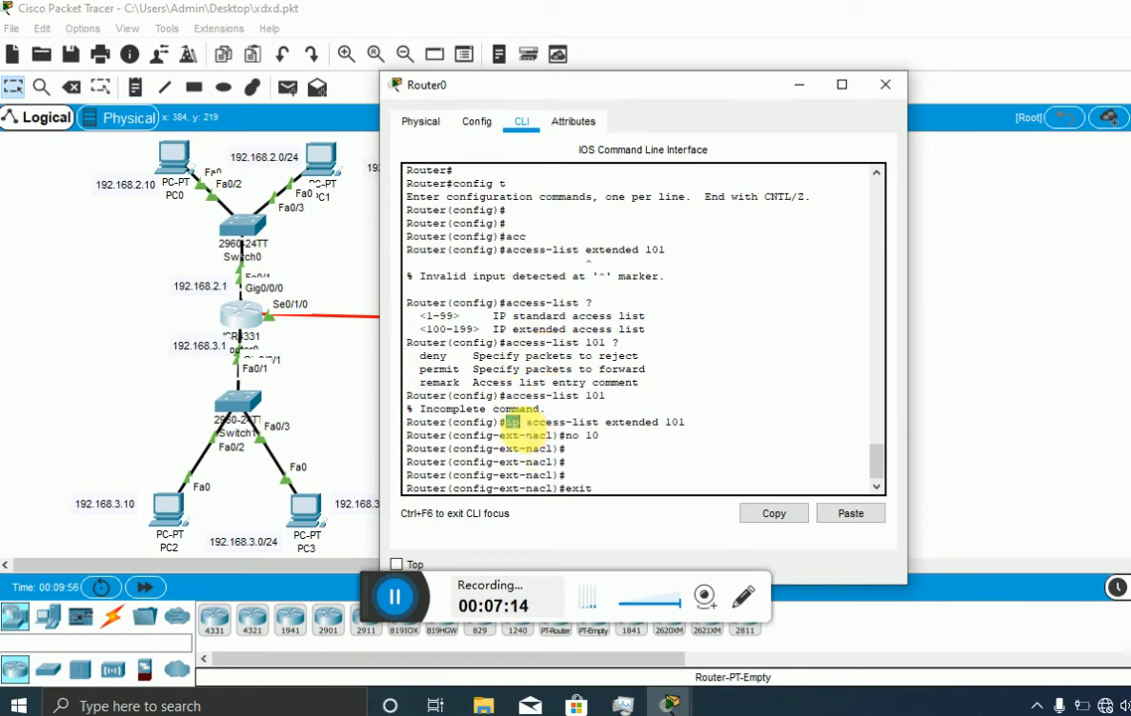
double_click(513, 421)
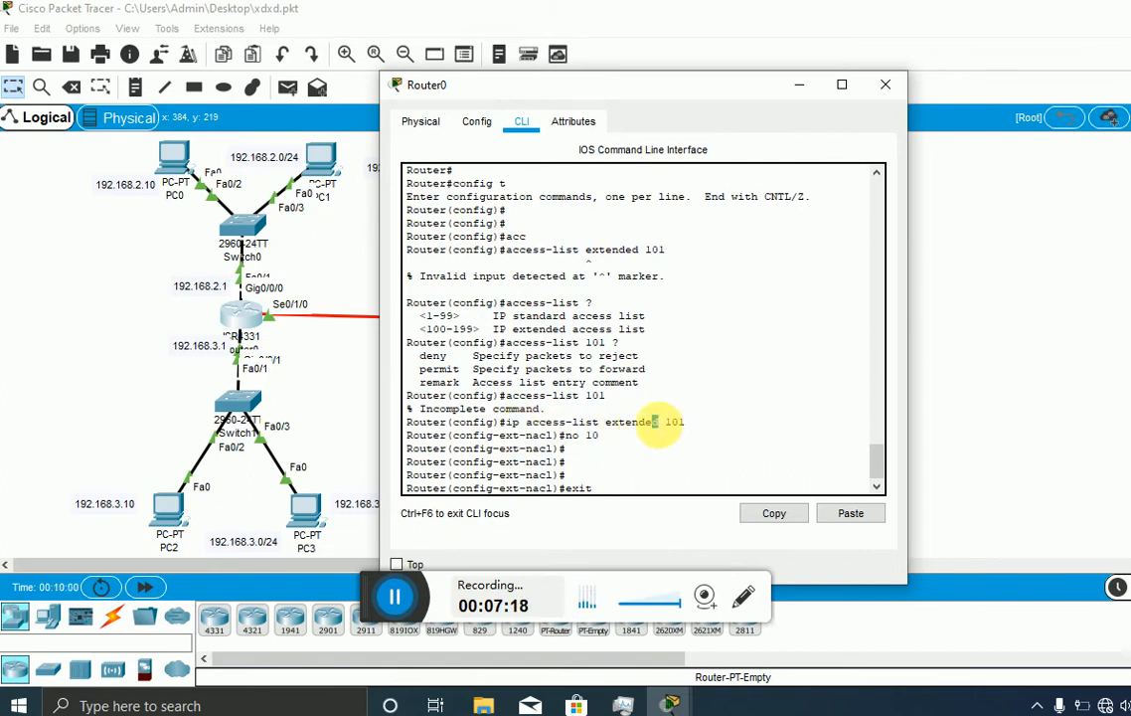
double_click(641, 422)
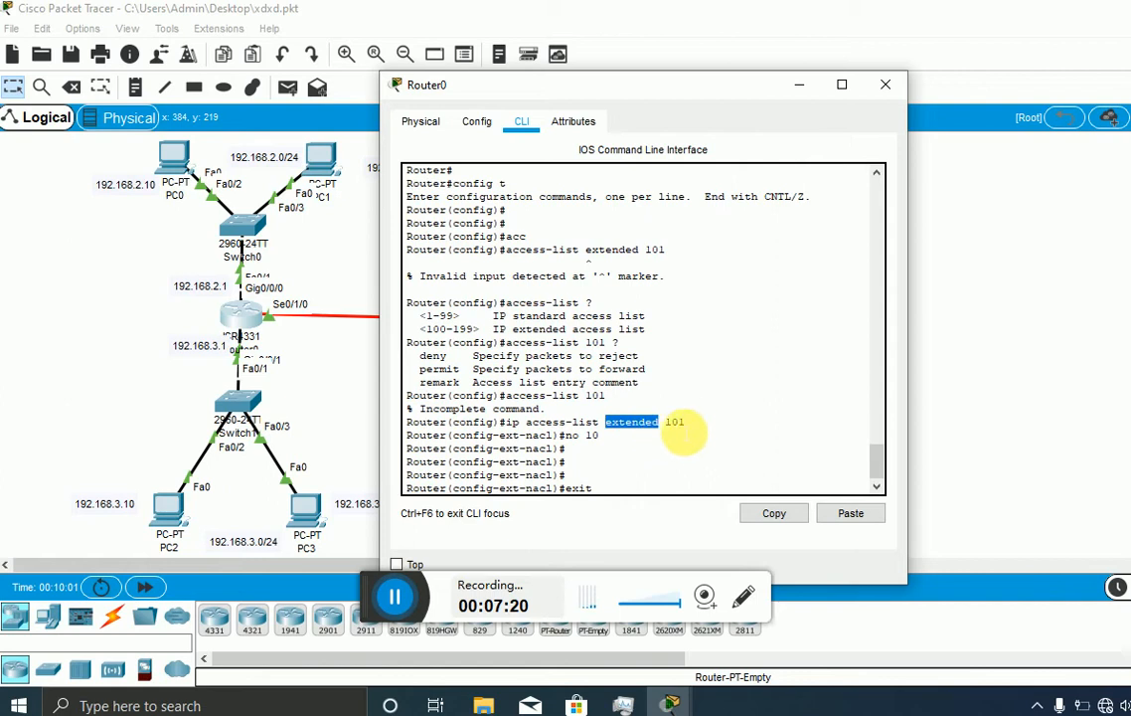
double_click(675, 422)
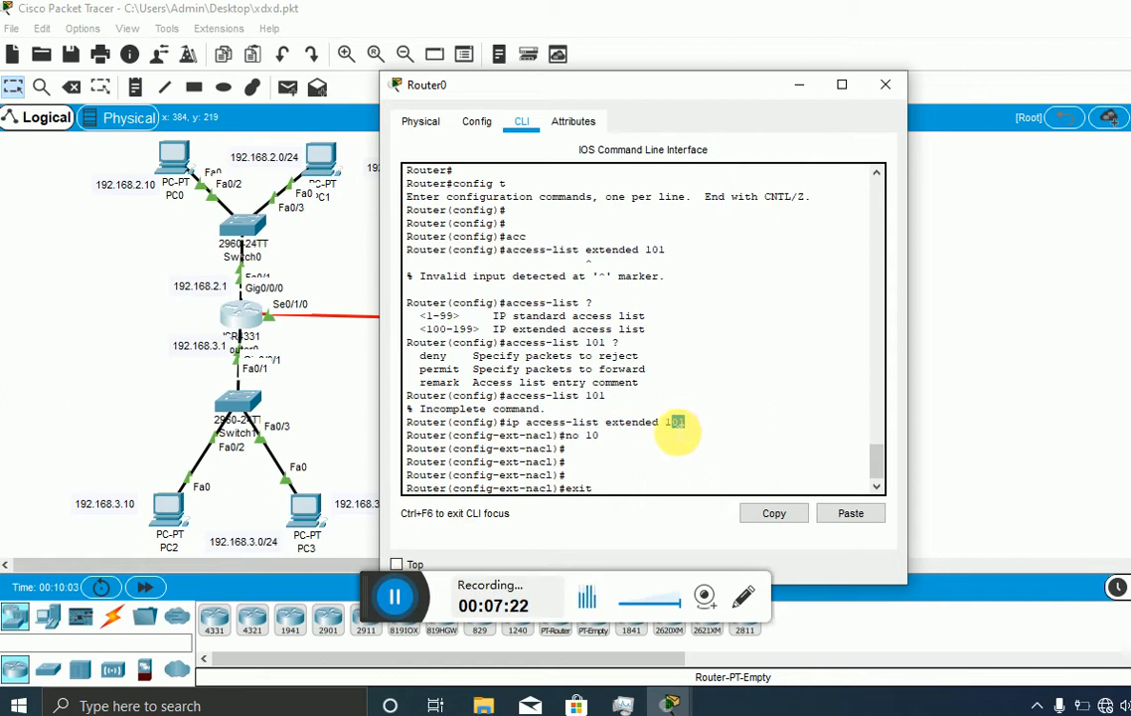
double_click(629, 428)
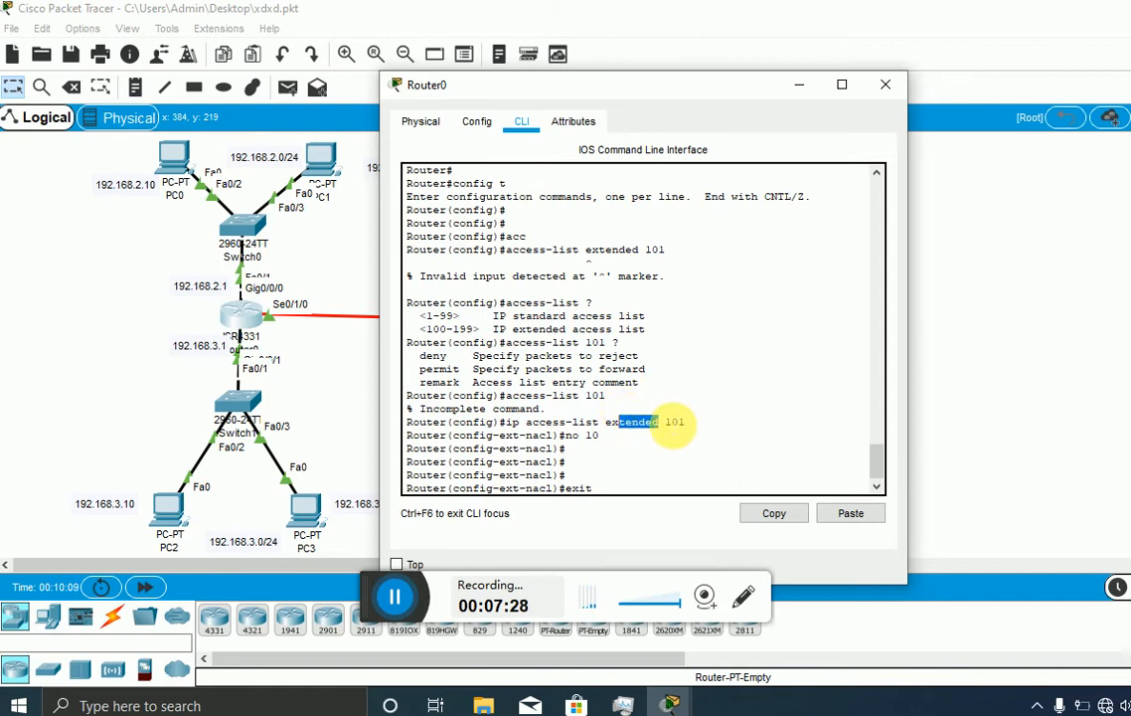
left_click_drag(653, 425, 628, 432)
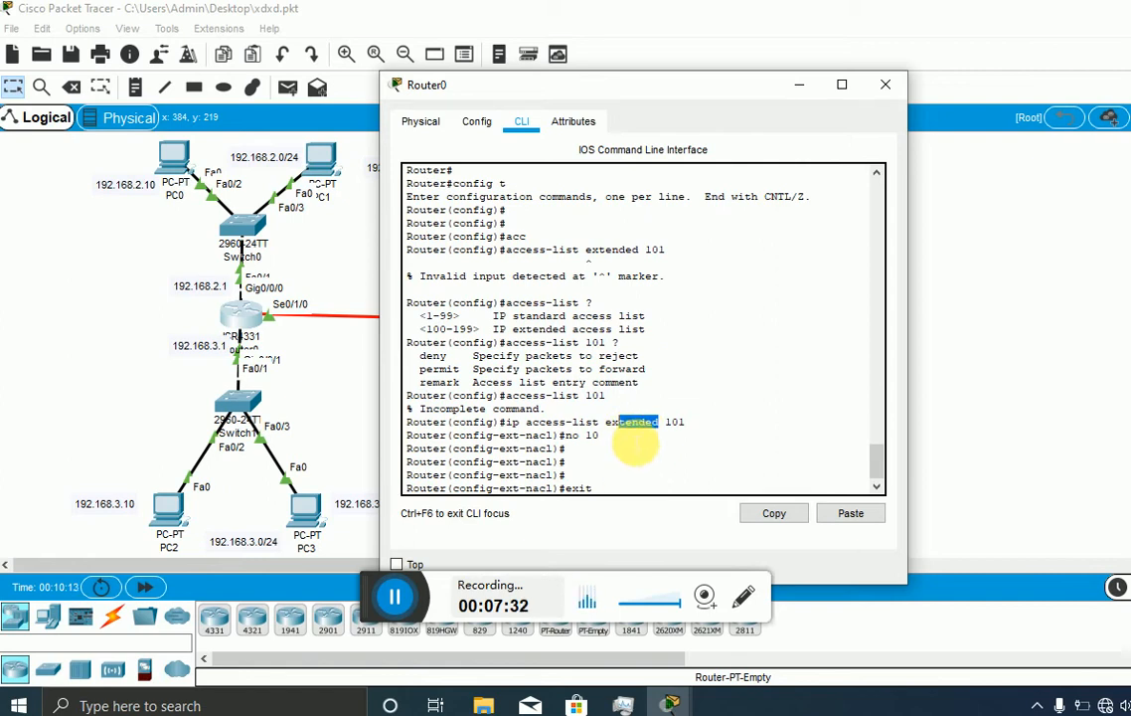
left_click(627, 491)
key("Return")
key("Return")
key("Return")
key("Return")
key("Return")
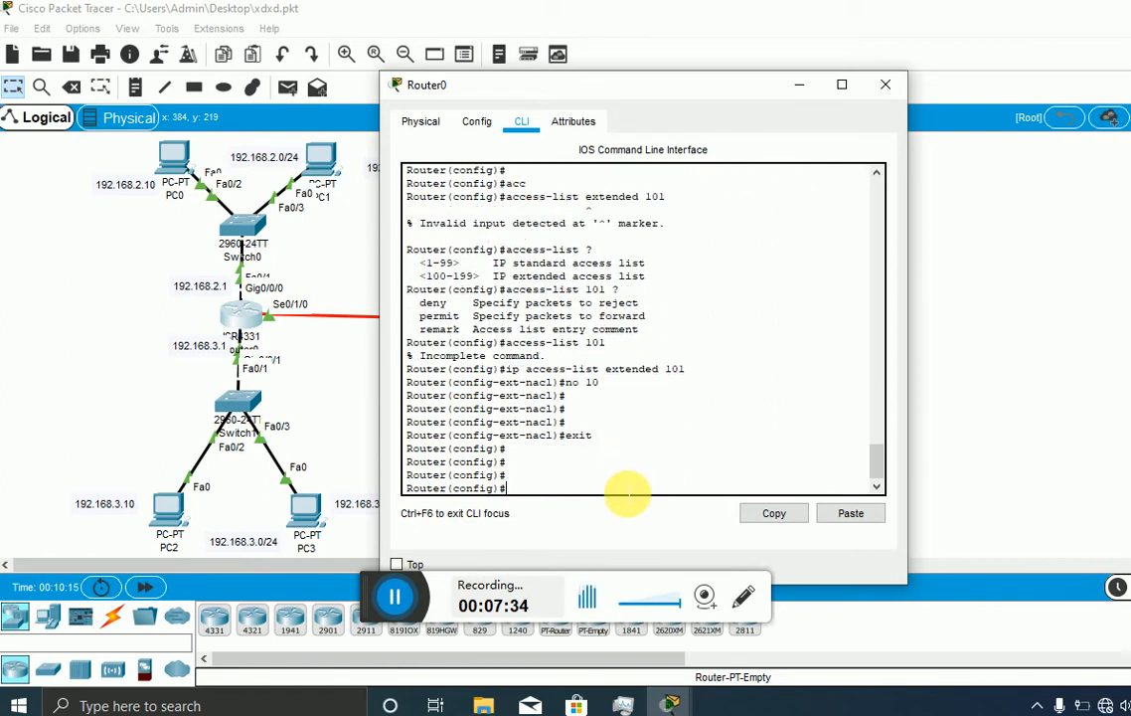
Display the remaining access list entries from configuration mode with do show access-lists
type("do show acc")
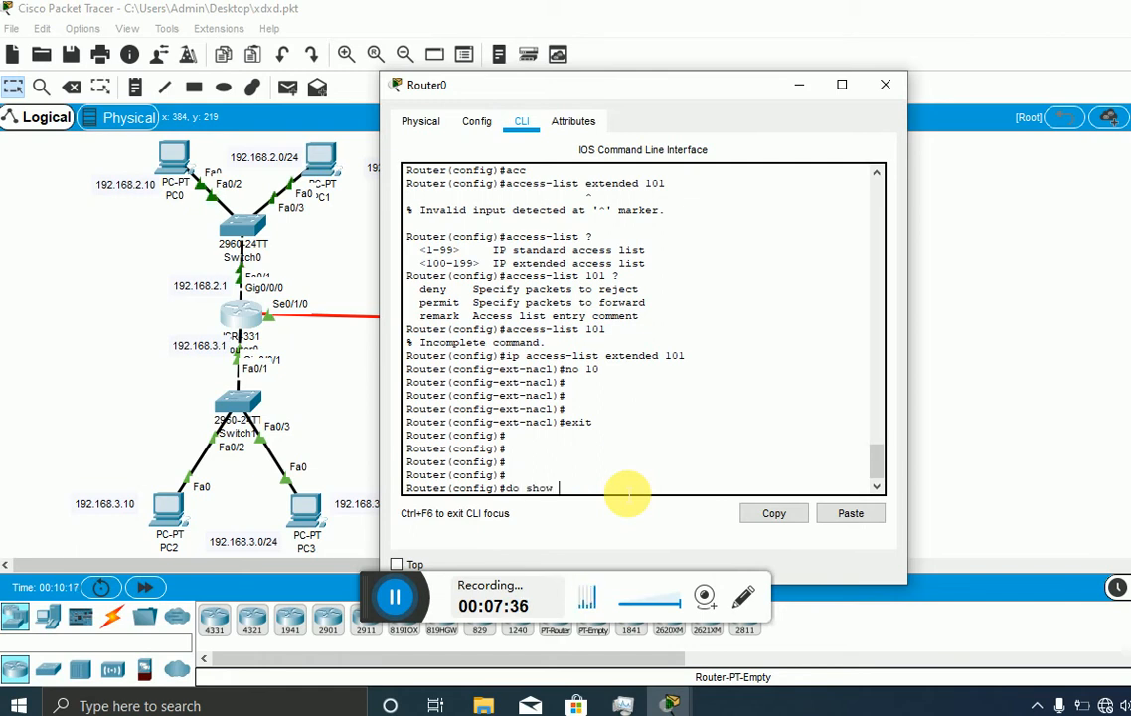
key("Tab")
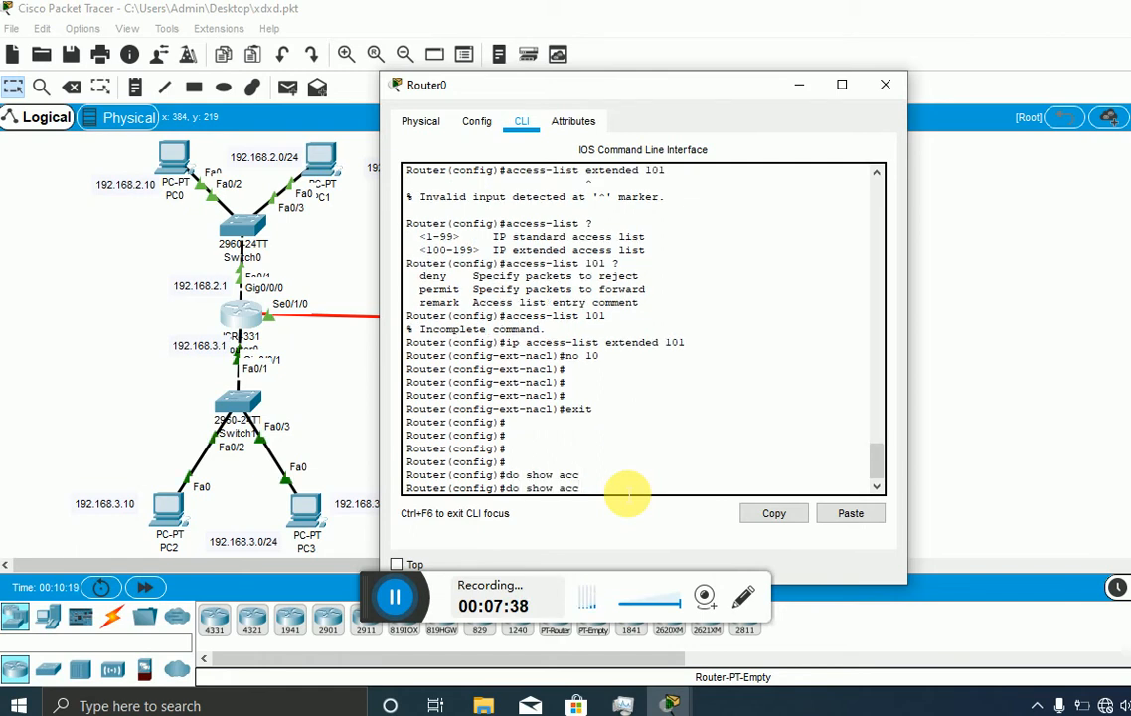
key("Tab")
type("ess-lists")
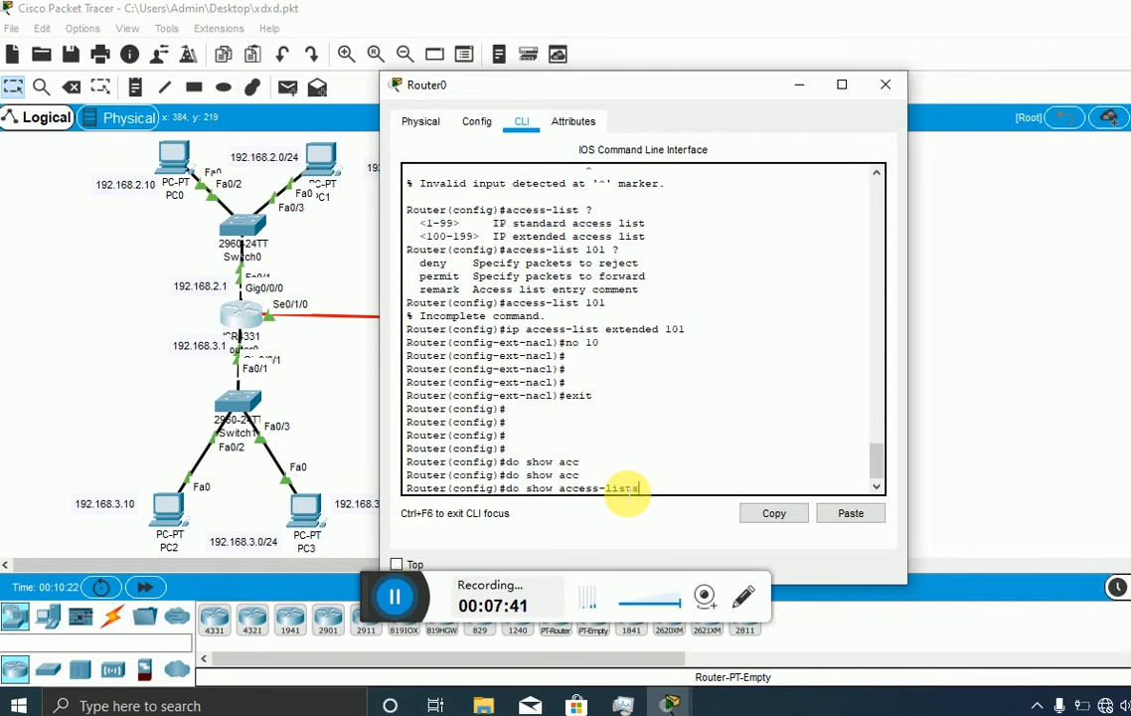
key("Return")
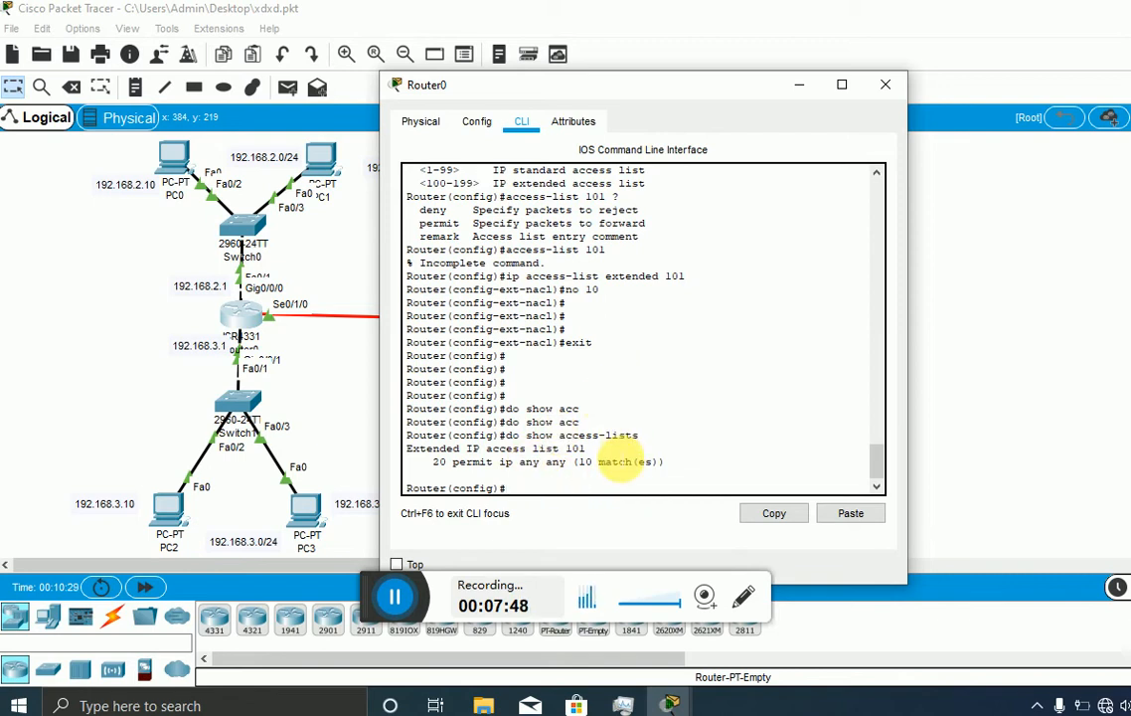
Review the earlier commands used to edit the list, highlighting ip access-list extended 101
scroll(630, 431, "up", 3)
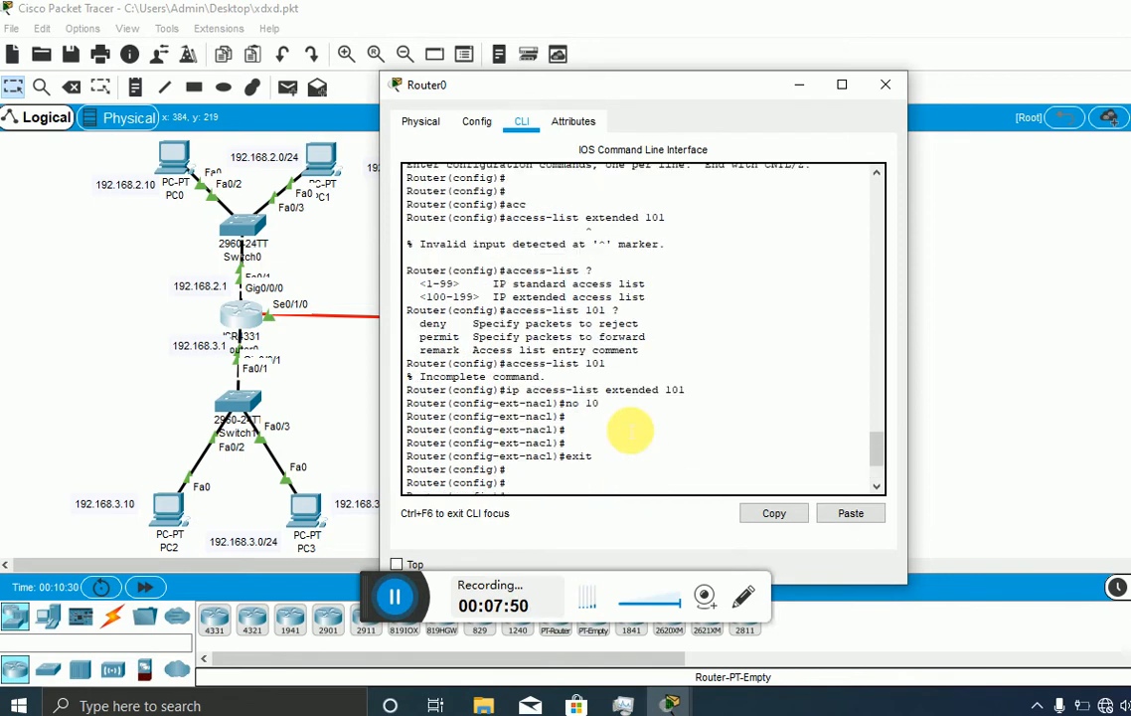
scroll(630, 431, "up", 3)
scroll(580, 387, "down", 1)
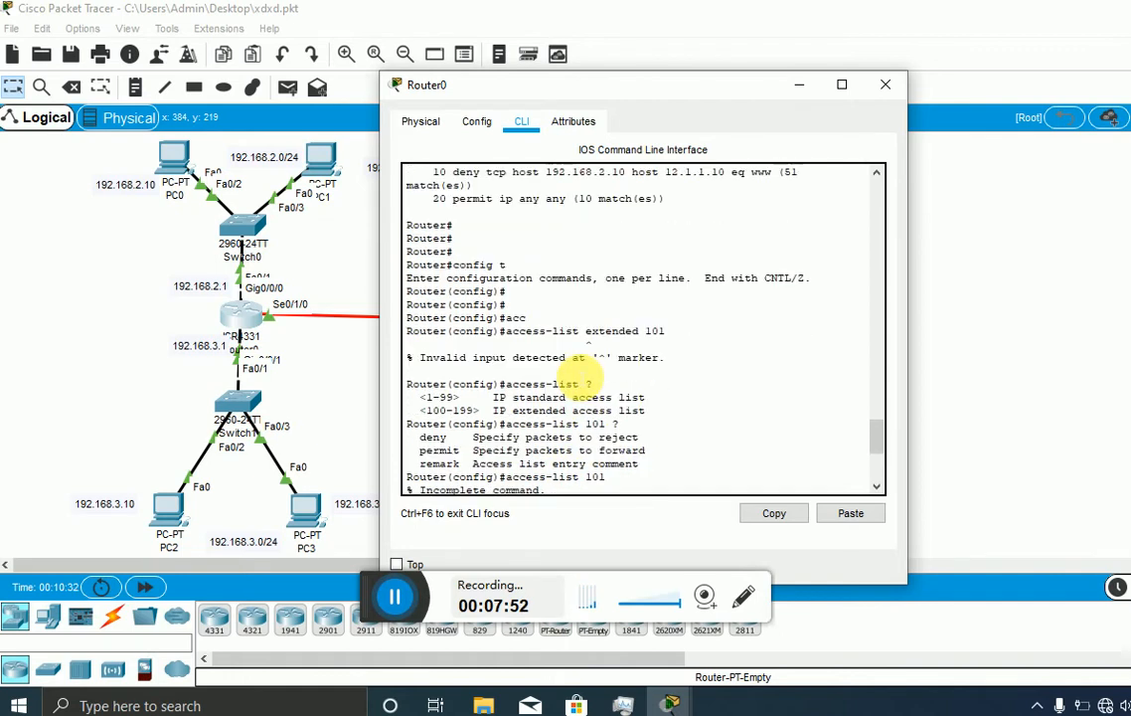
scroll(581, 393, "down", 1)
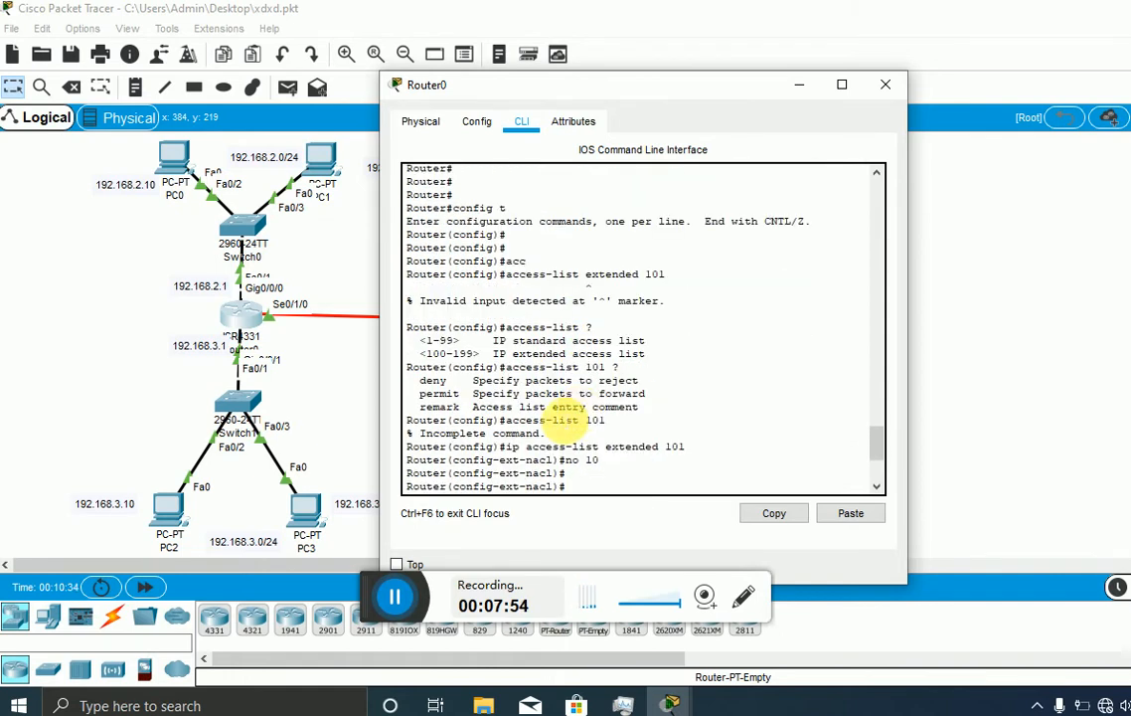
left_click_drag(506, 448, 671, 450)
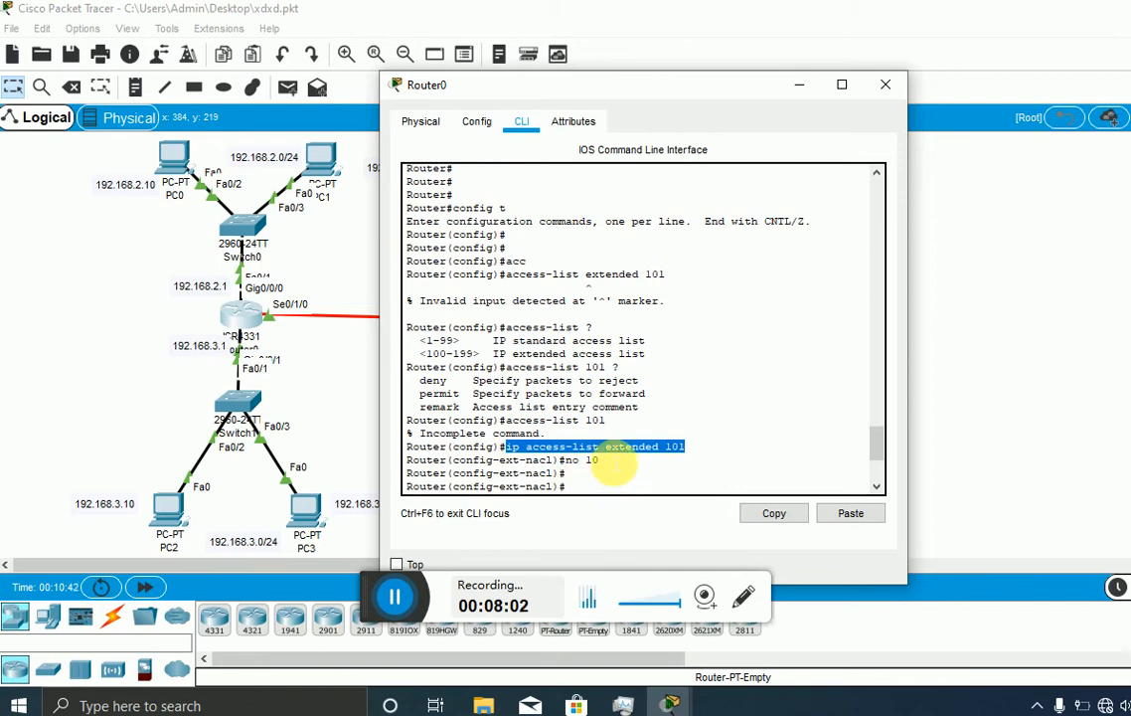
Enter editing mode for extended access list 101 with ip access-list extended 101
left_click(633, 464)
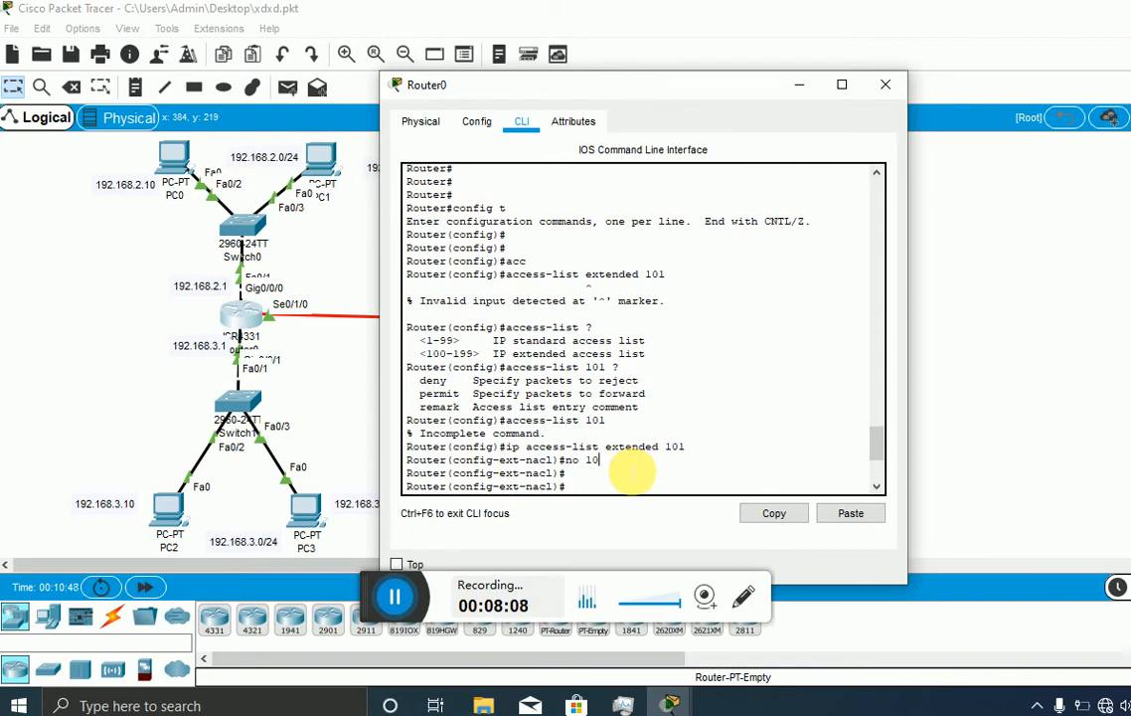
scroll(634, 472, "down", 3)
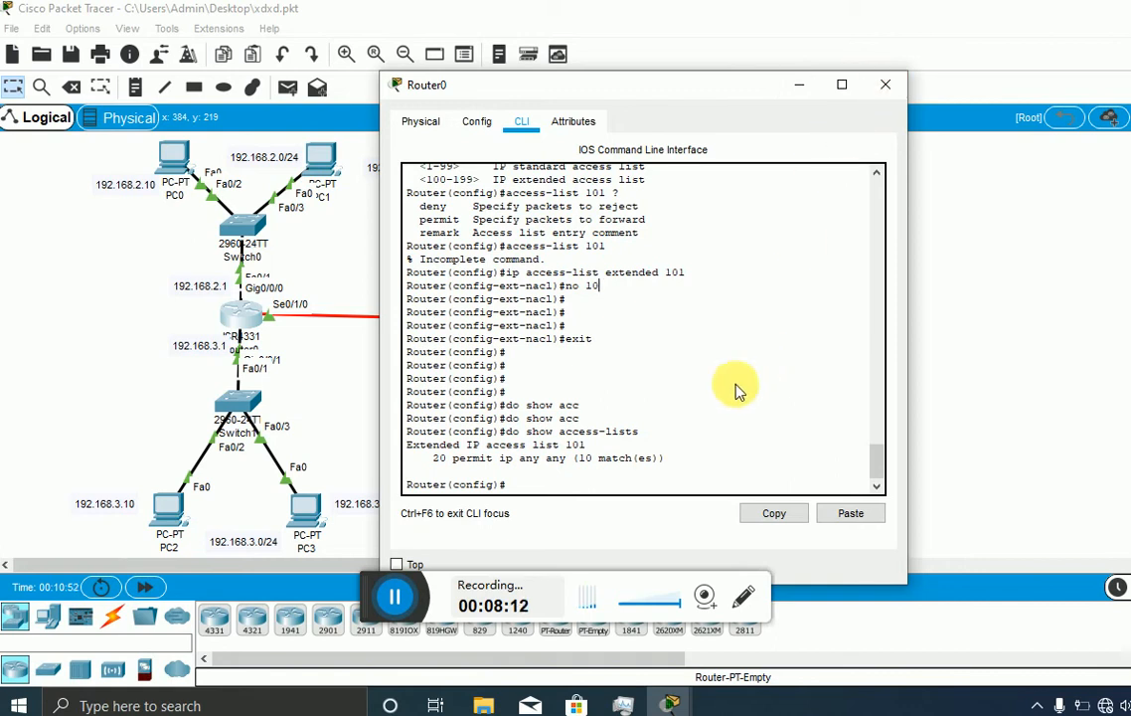
left_click(569, 484)
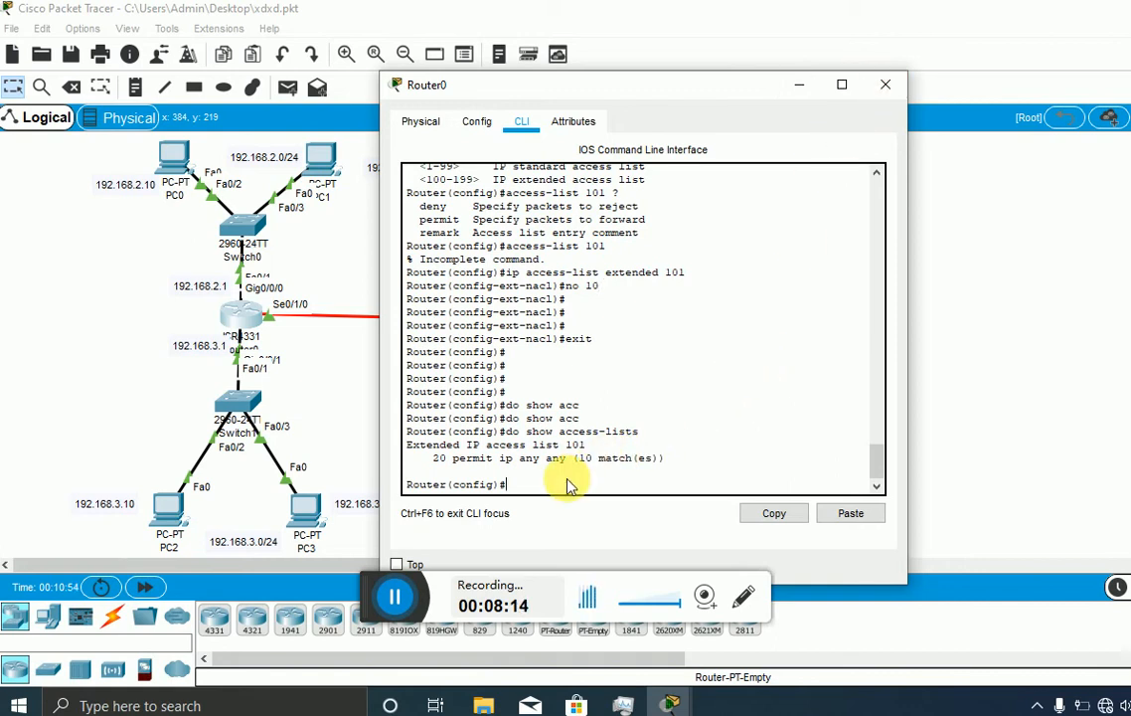
type("ip acces")
key("Tab")
type("1")
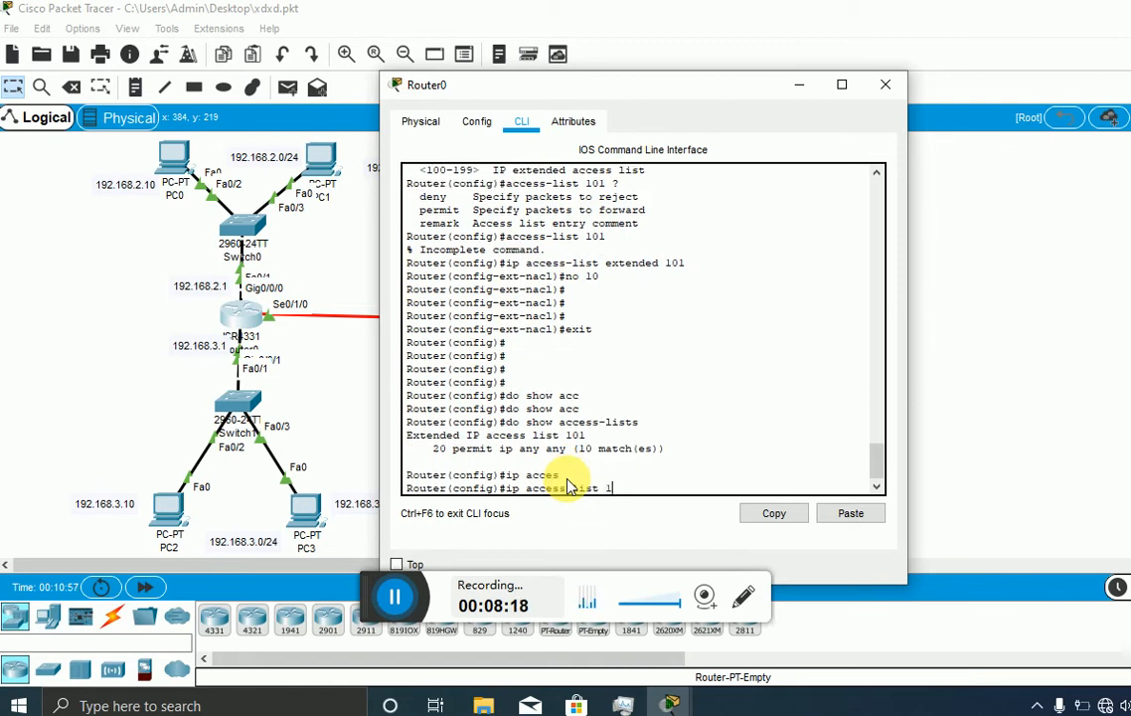
type("exte")
key("Tab")
type("101")
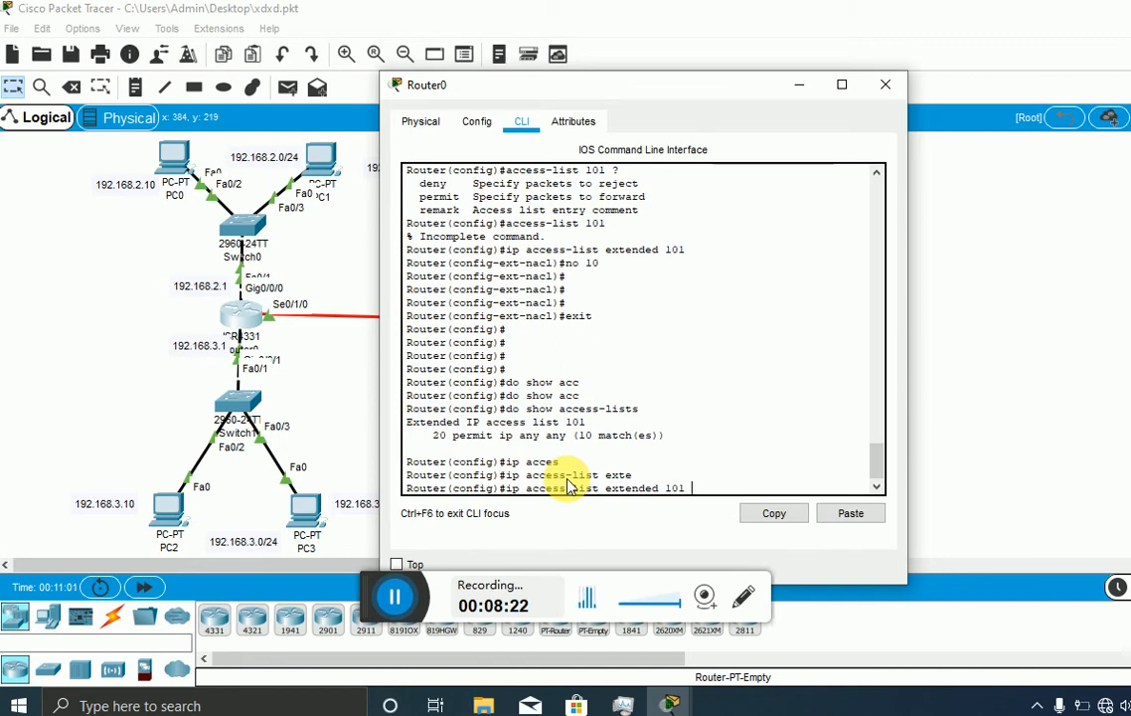
key("Return")
Remove the permit entry from access list 101 with no 20 and close the router window
type("no 20")
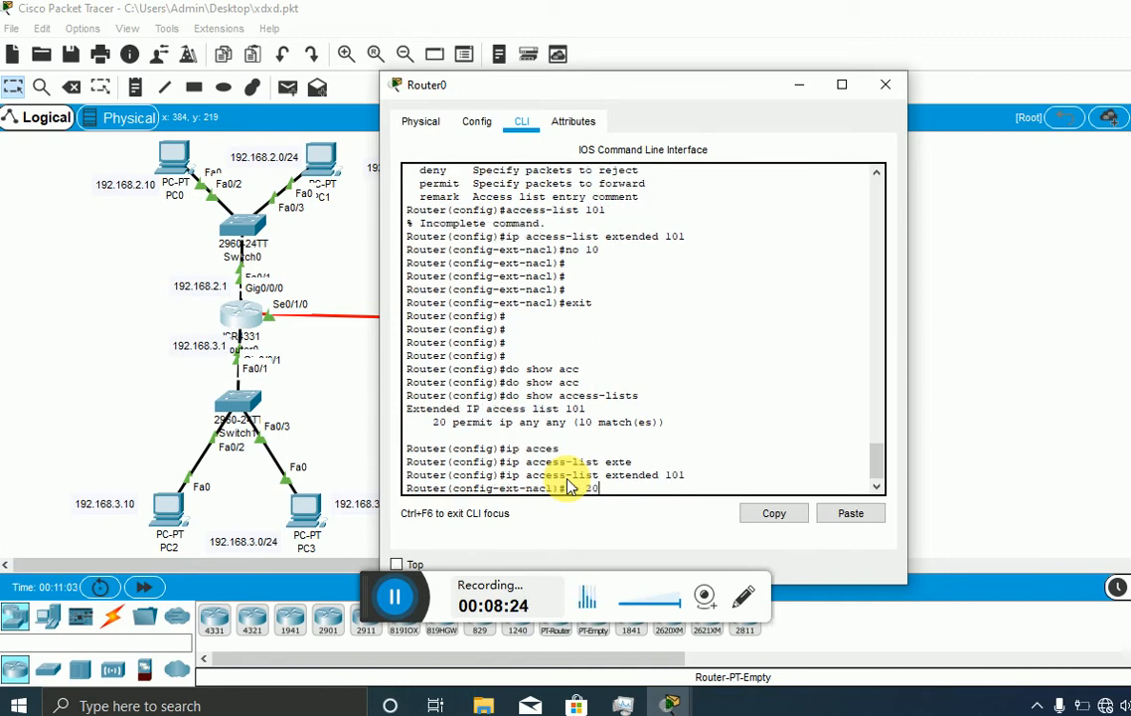
key("Return")
key("Return")
key("Return")
key("Return")
key("Return")
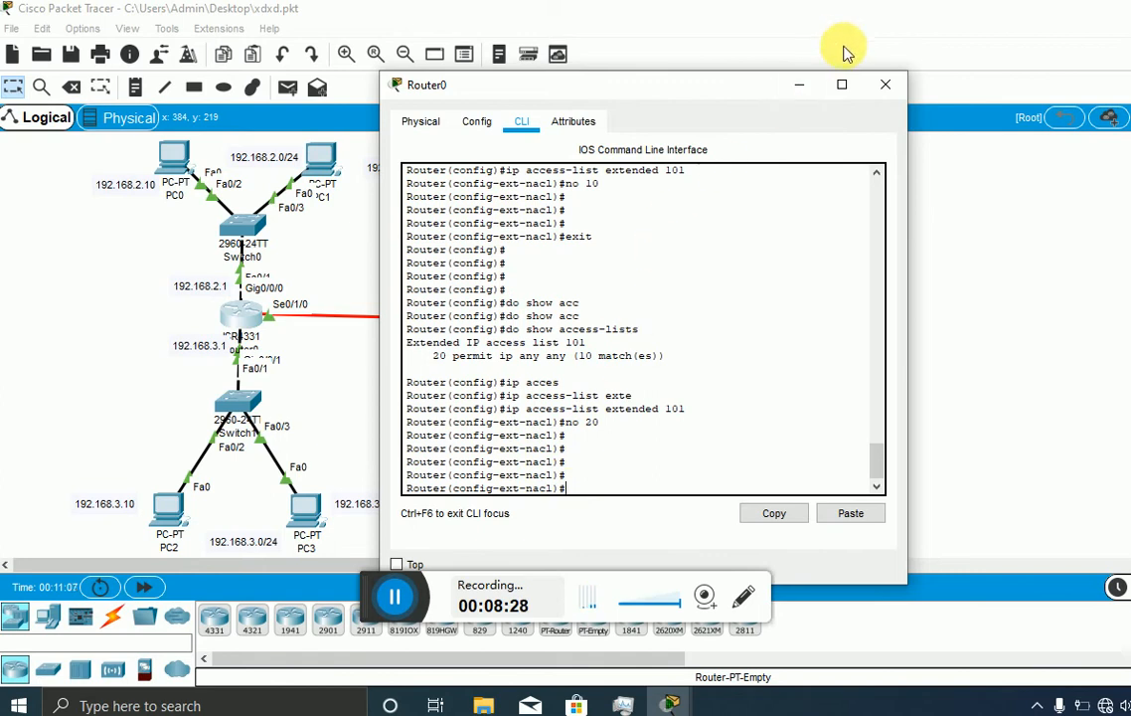
left_click(884, 83)
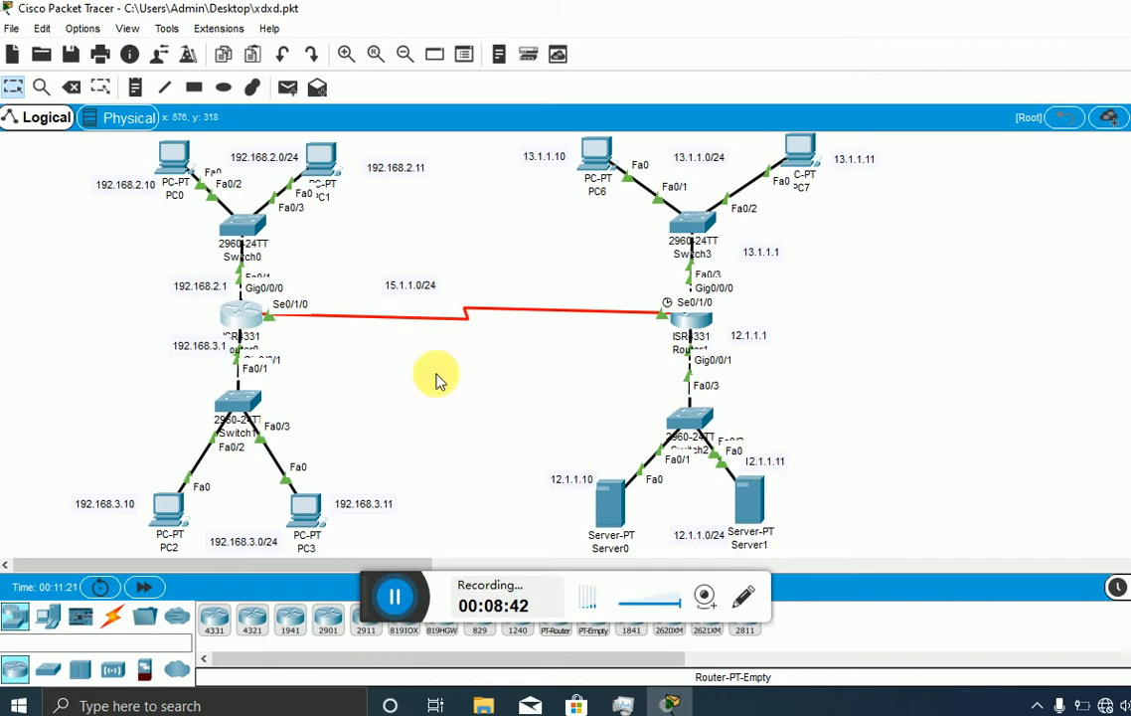
Reopen Router0's command line and exit access list editing and configuration mode to privileged EXEC mode
left_click(227, 308)
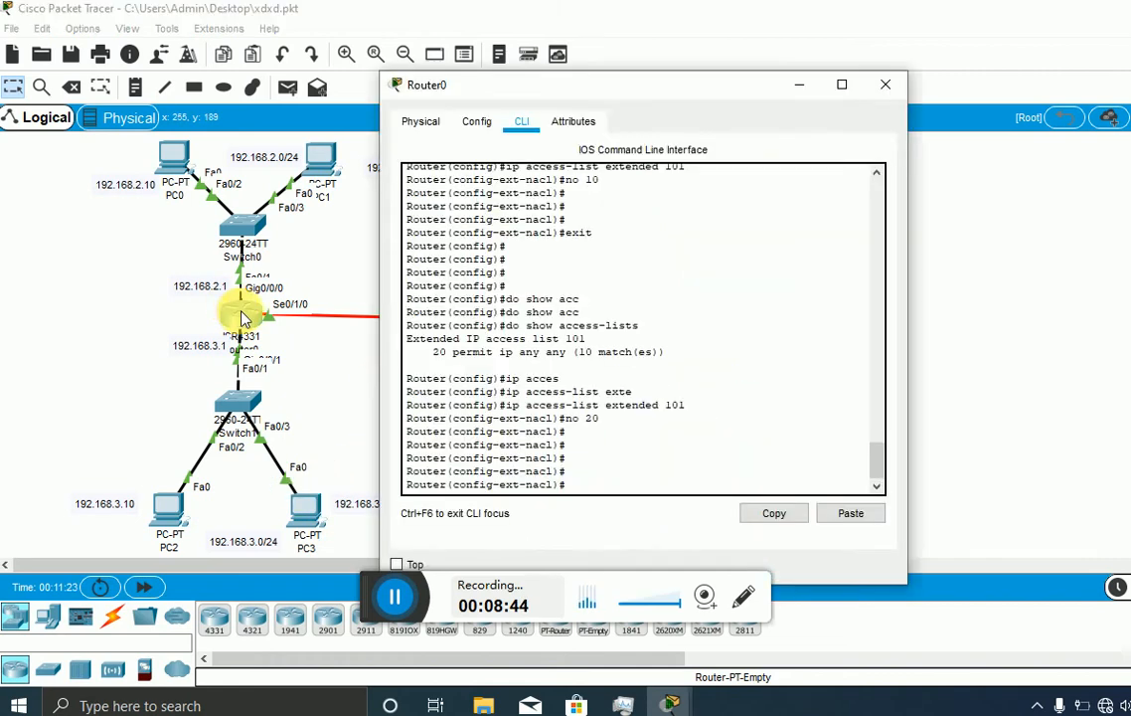
scroll(594, 467, "up", 3)
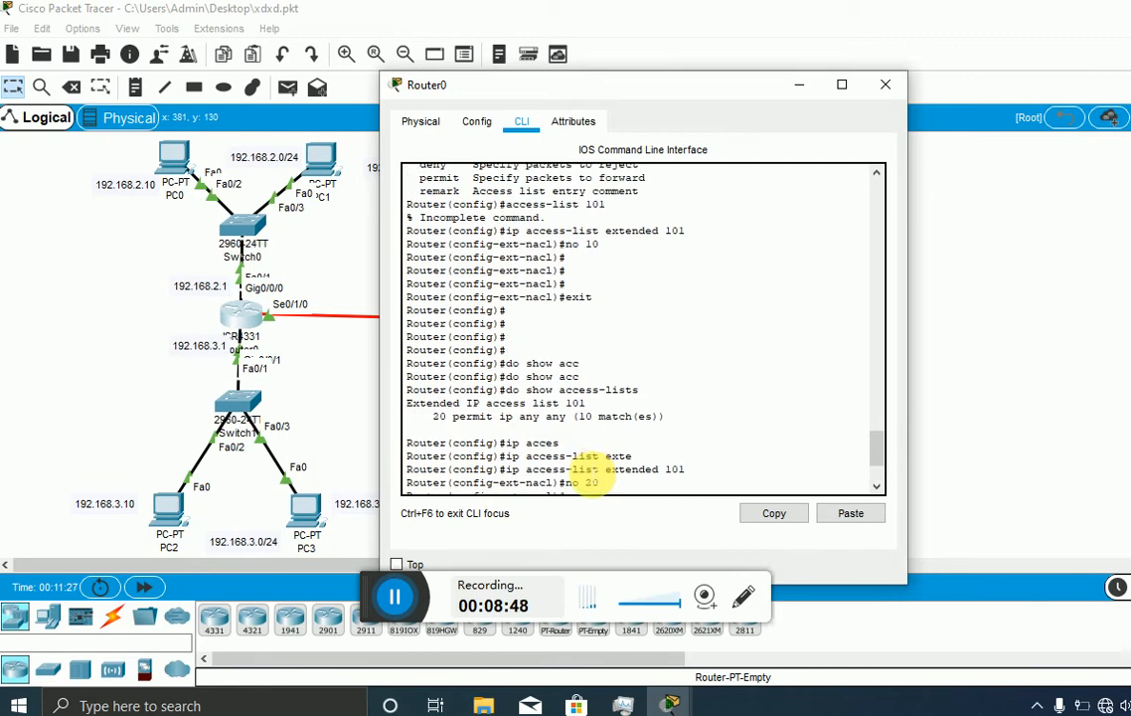
scroll(594, 481, "down", 3)
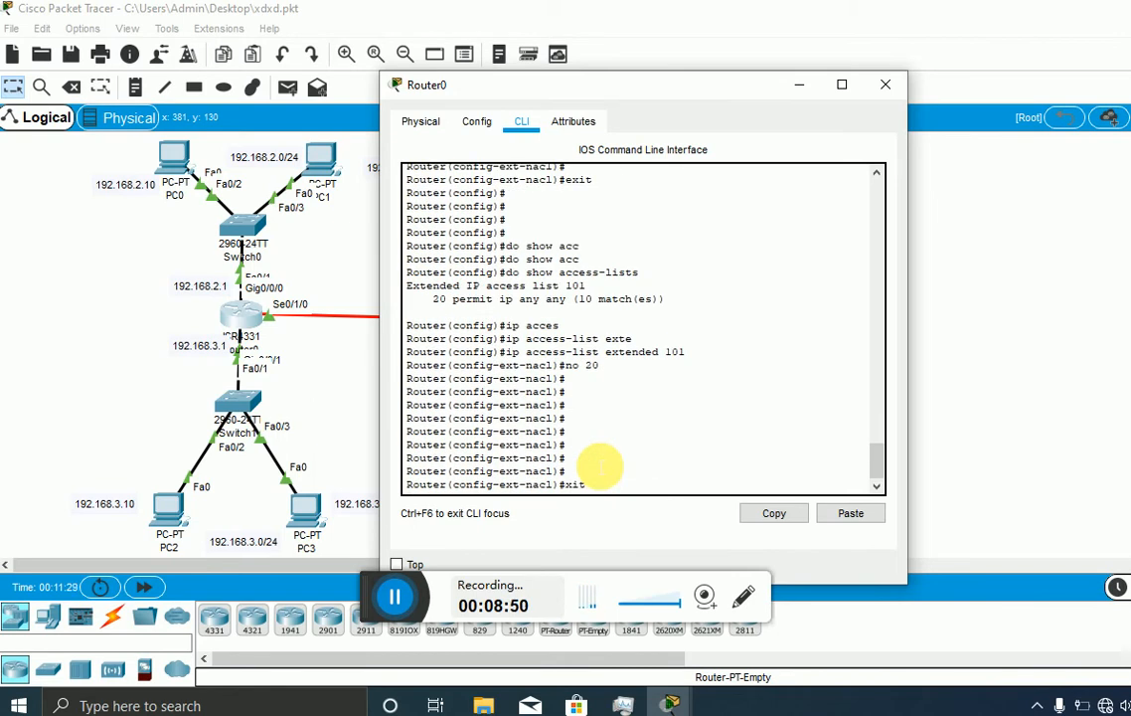
type("exit")
key("Return")
type("exit")
key("Return")
key("Return")
key("Return")
key("Return")
key("Return")
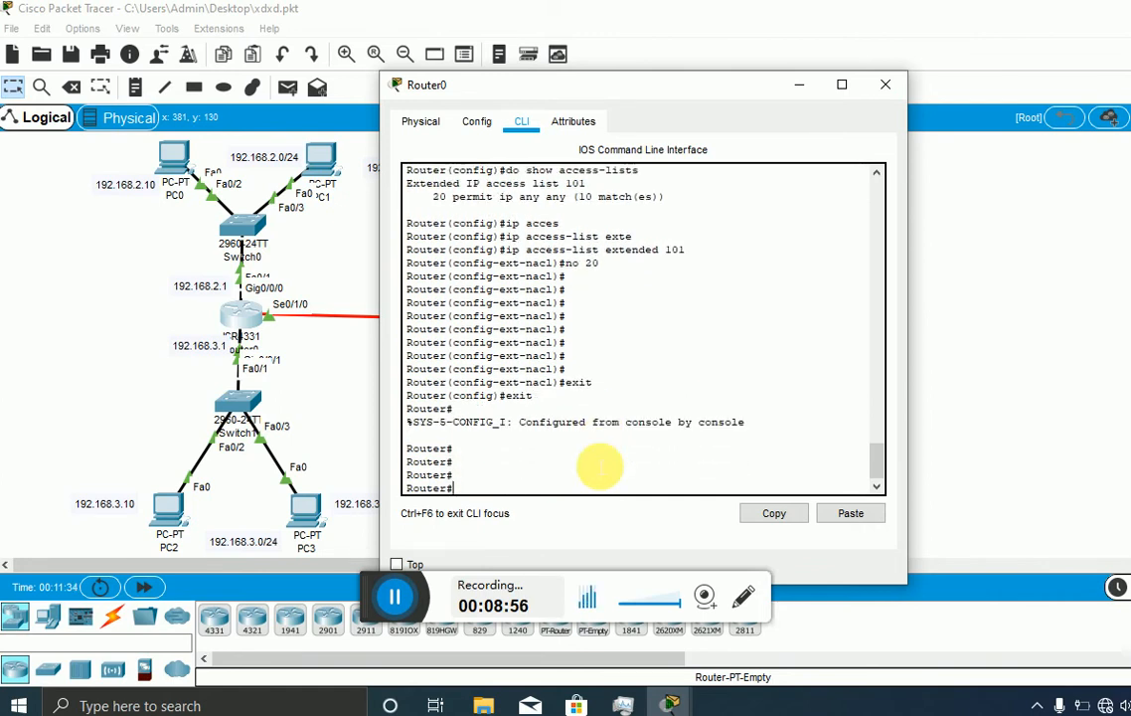
key("Return")
key("Return")
Enter global configuration mode and add access-list 102 deny tcp host 192.168.3.11 12.1.1.0 0.0.0.255 eq ftp
type("config t")
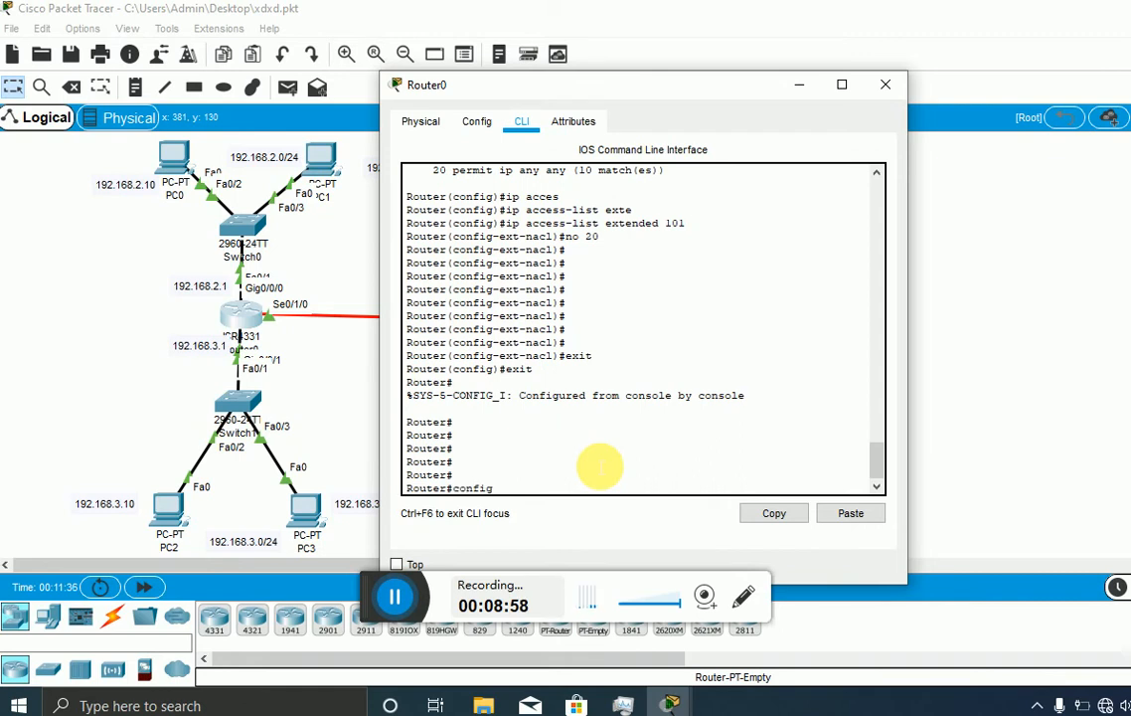
key("Return")
type("a")
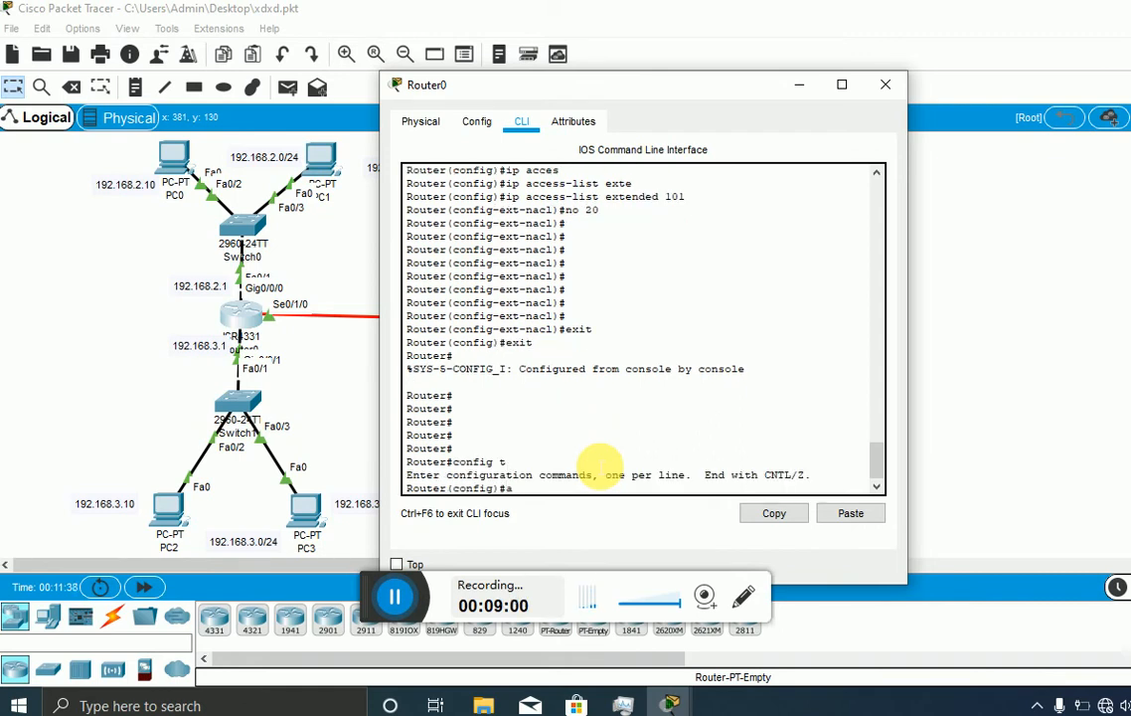
key("Tab")
type("ccess")
key("Tab")
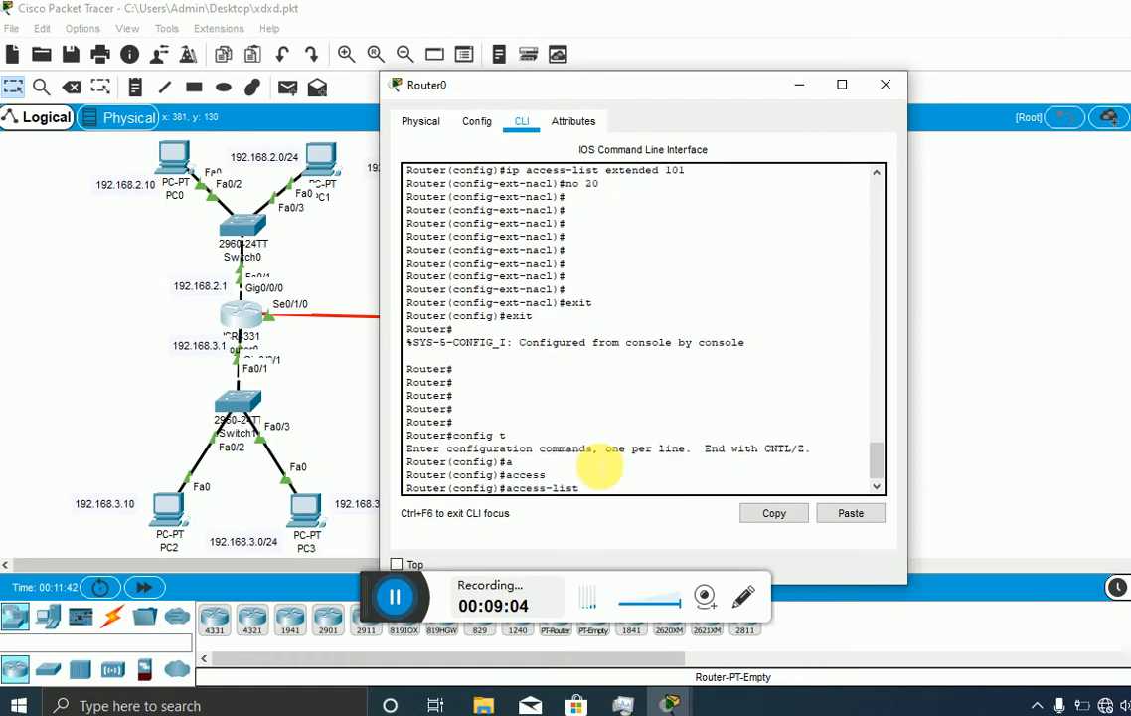
type("102 deny 192.168.")
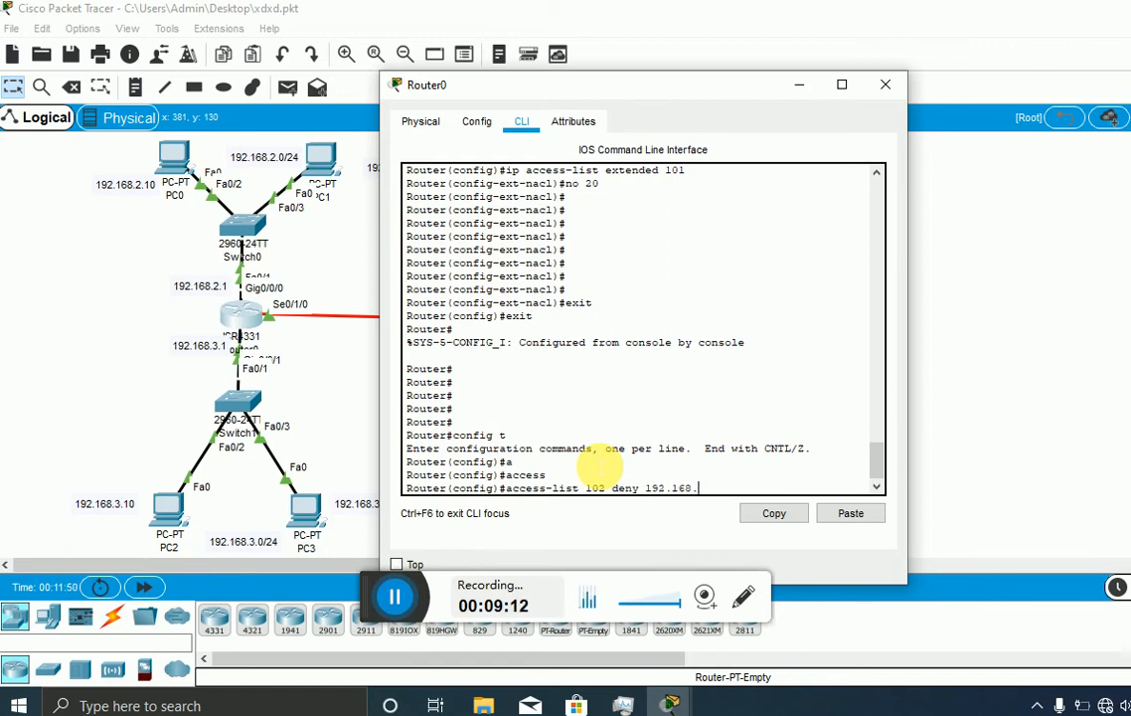
key("BackSpace")
key("BackSpace")
key("BackSpace")
key("BackSpace")
key("BackSpace")
key("BackSpace")
type("tcp host")
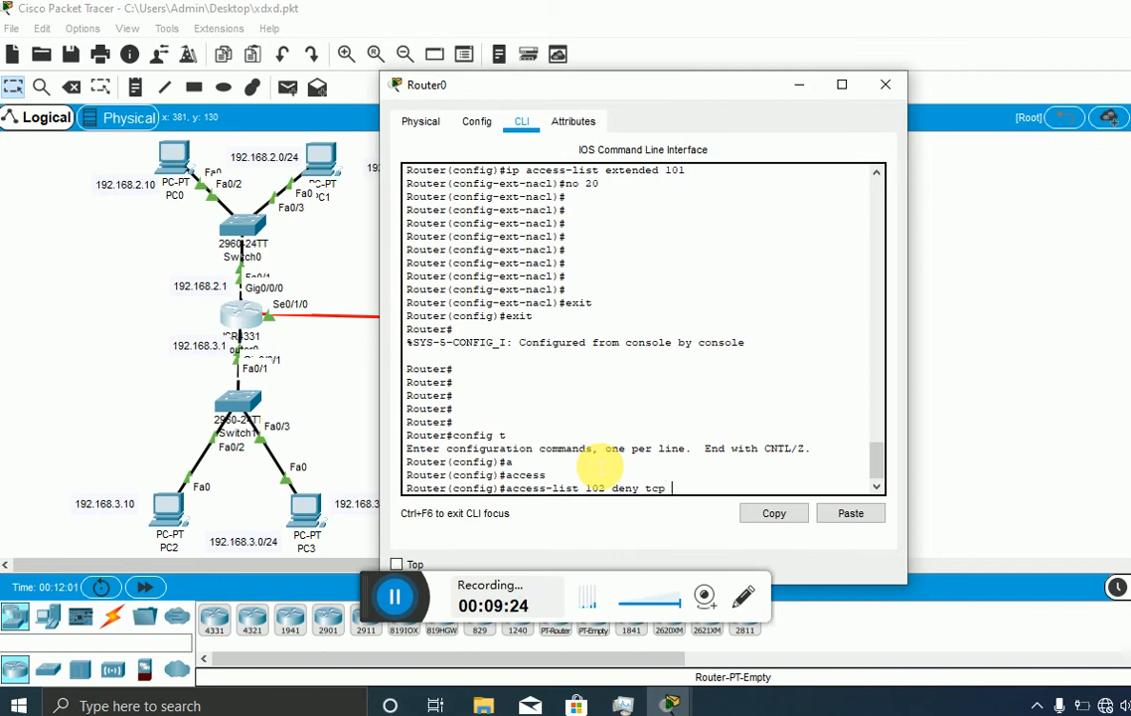
type(" 192.168.")
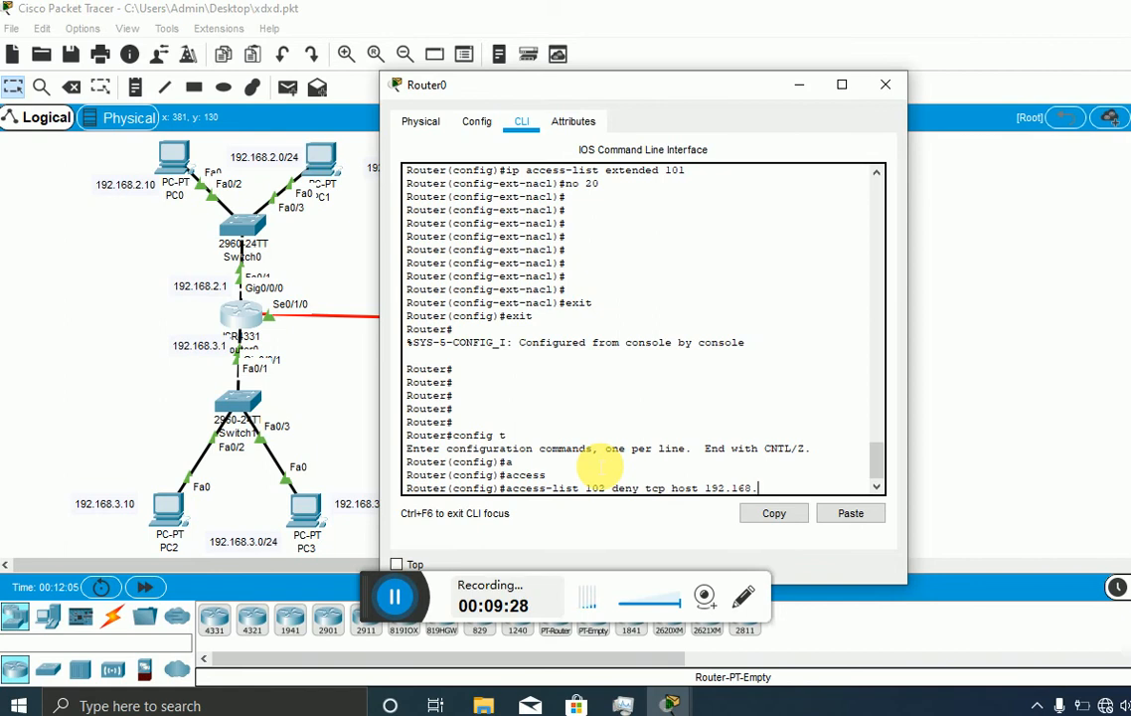
type("3.11")
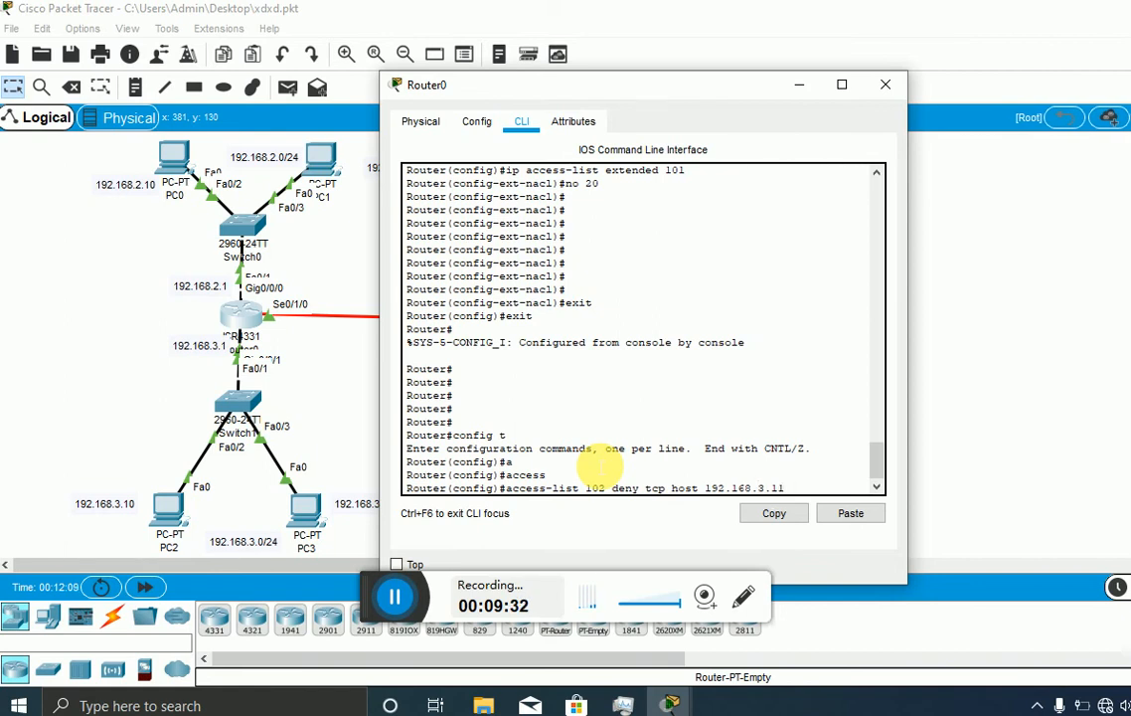
type(" 12.1.1.0 0.0.0.")
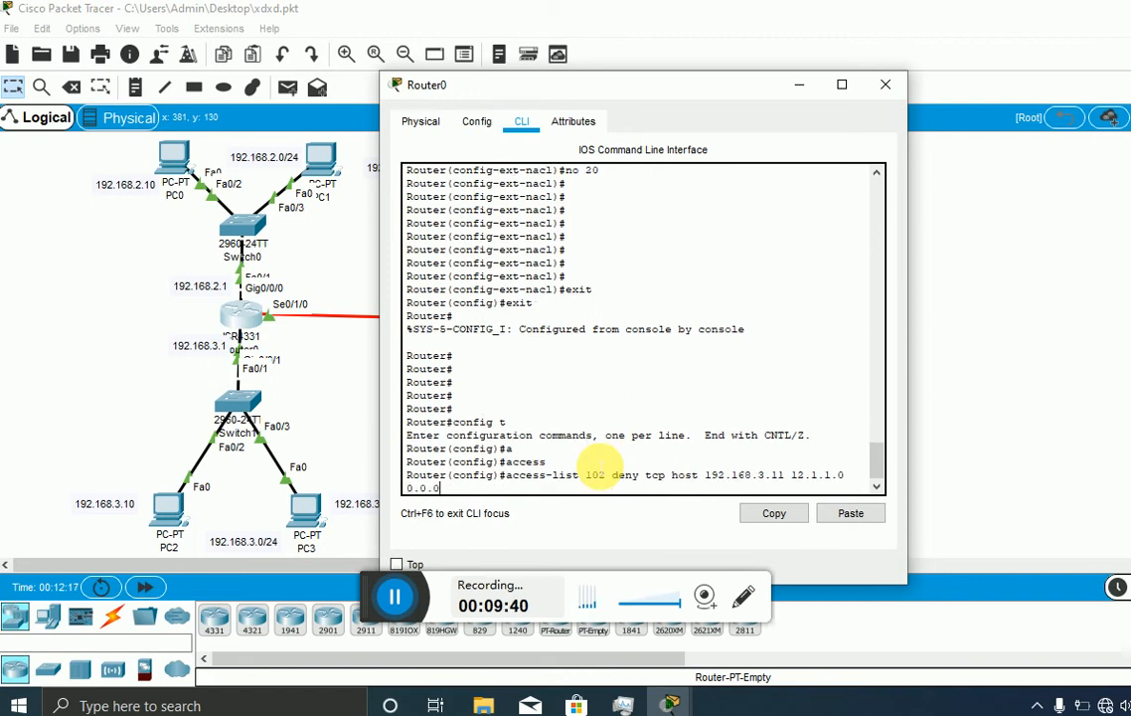
type("255")
type("eq")
type("ftp")
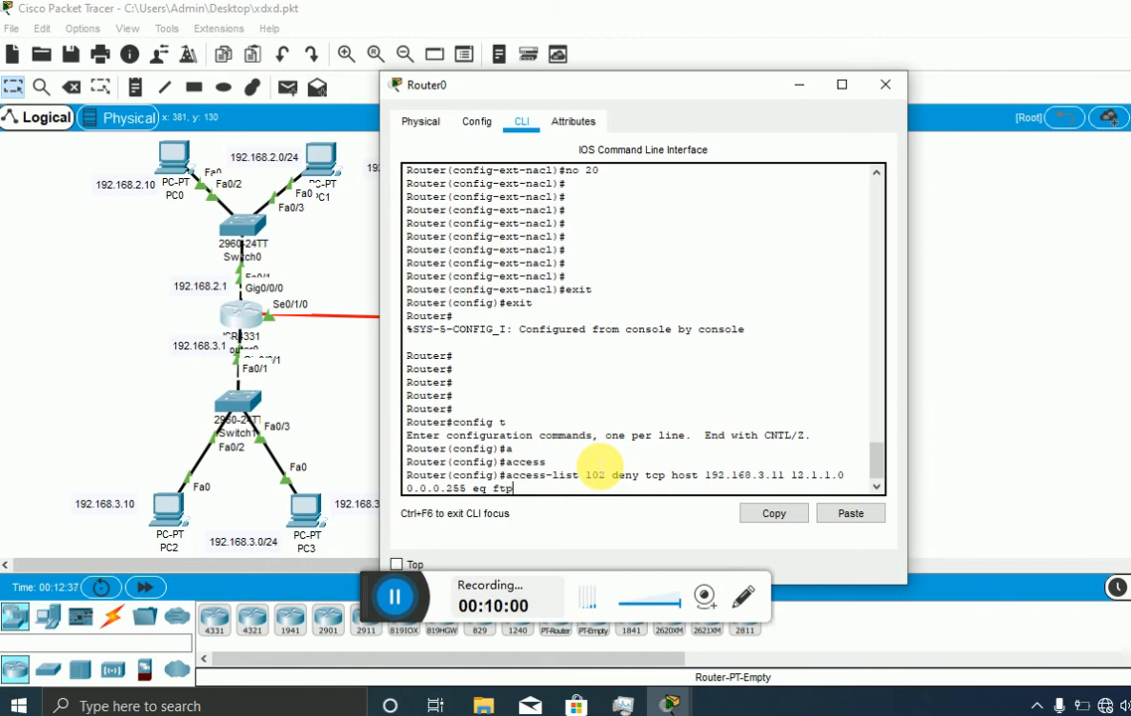
key("Return")
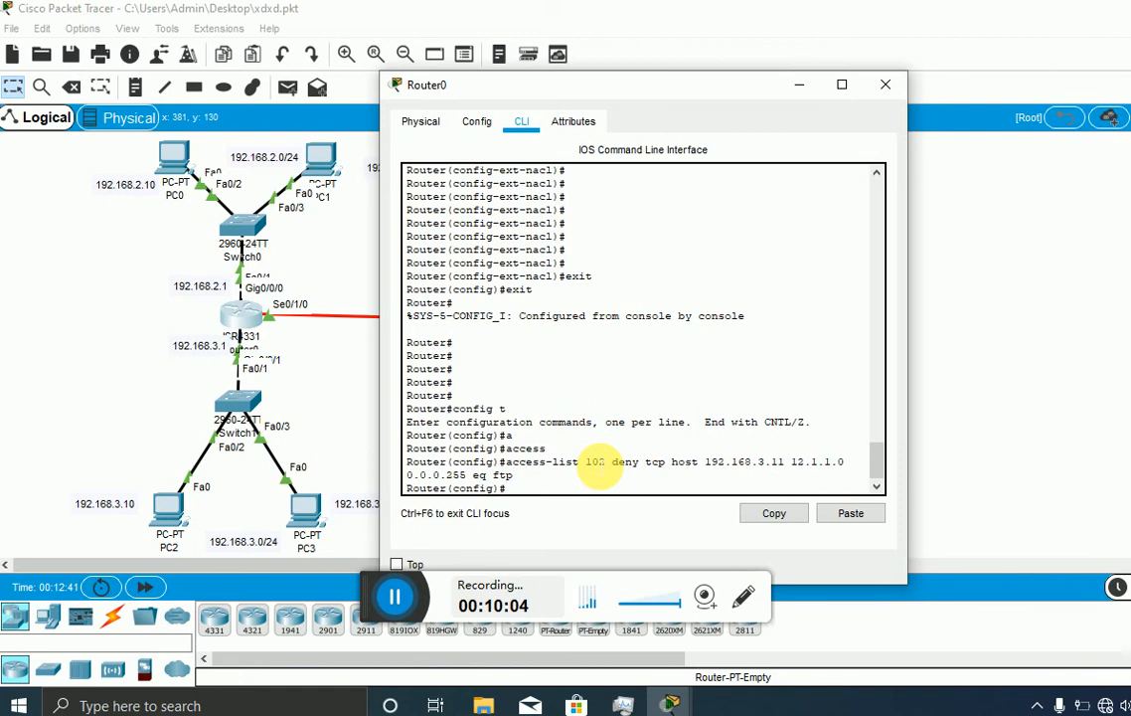
key("Return")
key("Return")
key("Return")
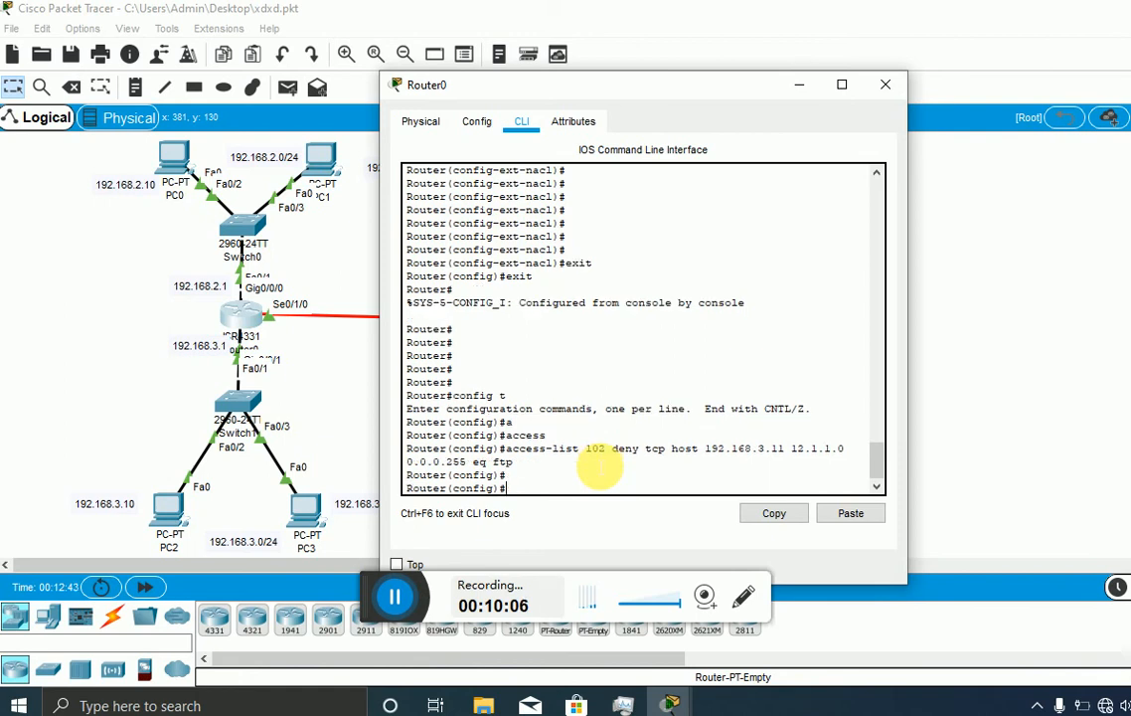
Add a permit entry for all other TCP traffic with access-list 102 permit tcp any any
type("access")
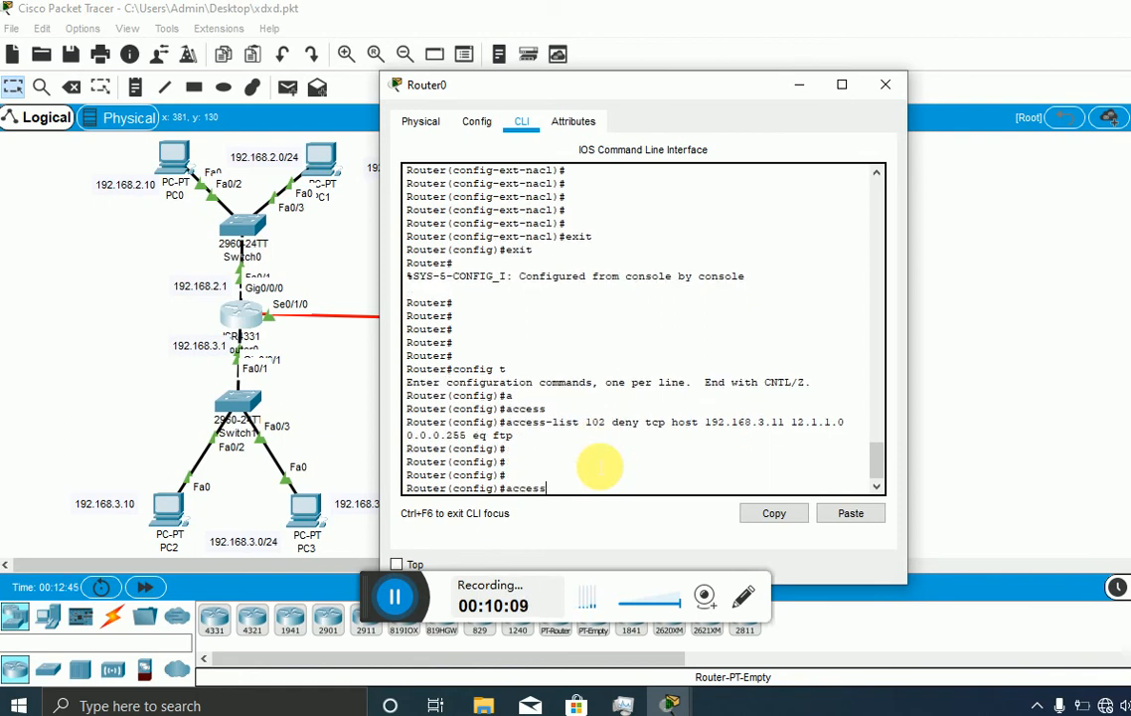
key("Tab")
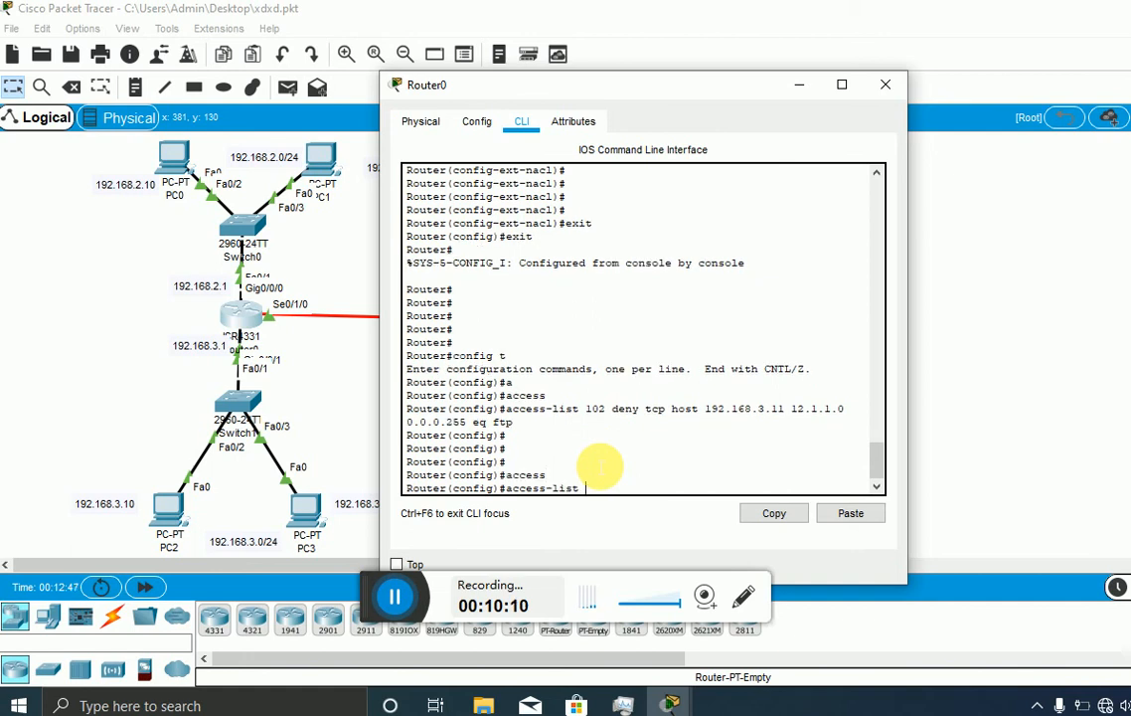
type("102 permit")
key("BackSpace")
key("BackSpace")
key("BackSpace")
key("BackSpace")
key("BackSpace")
key("BackSpace")
key("BackSpace")
type("tcp any any")
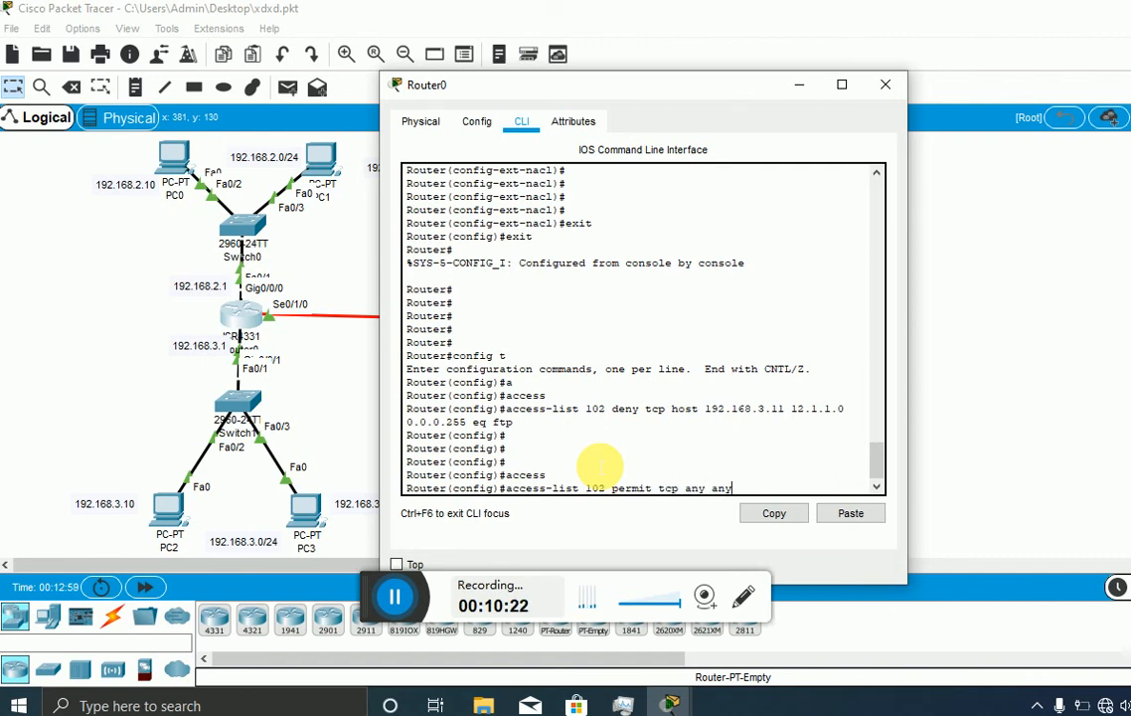
key("Return")
key("Return")
key("Return")
key("Return")
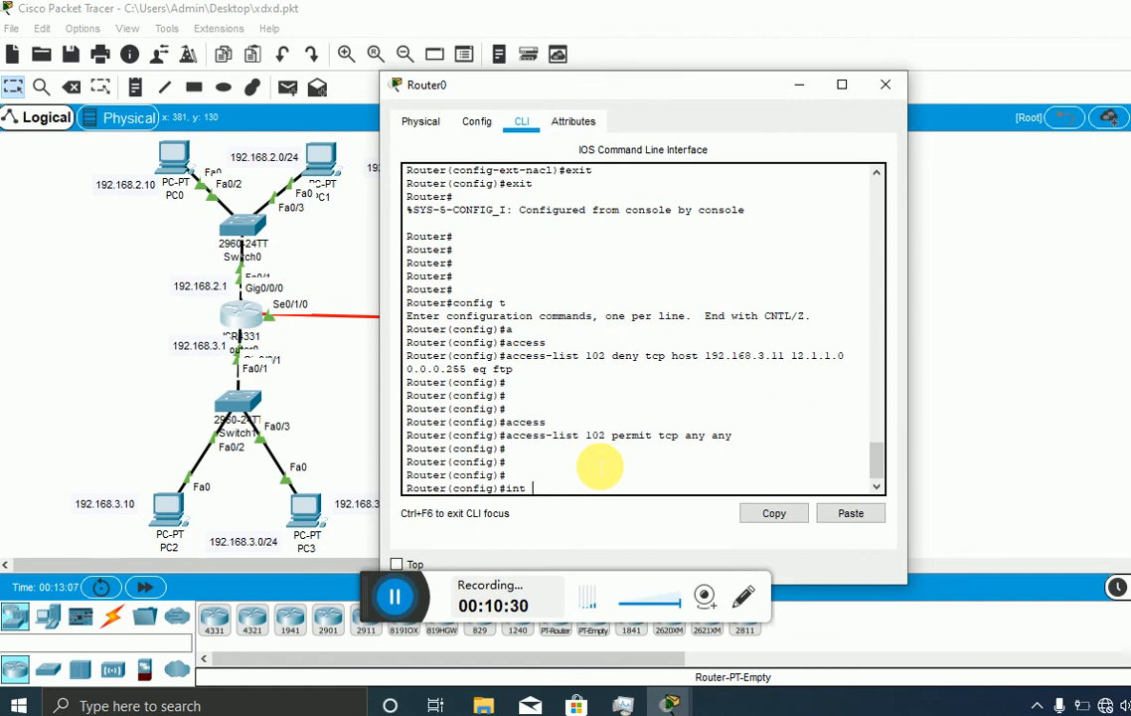
Apply access list 102 inbound on interface gig0/0/1, exit interface configuration, and close the router window
type("gig0/0/")
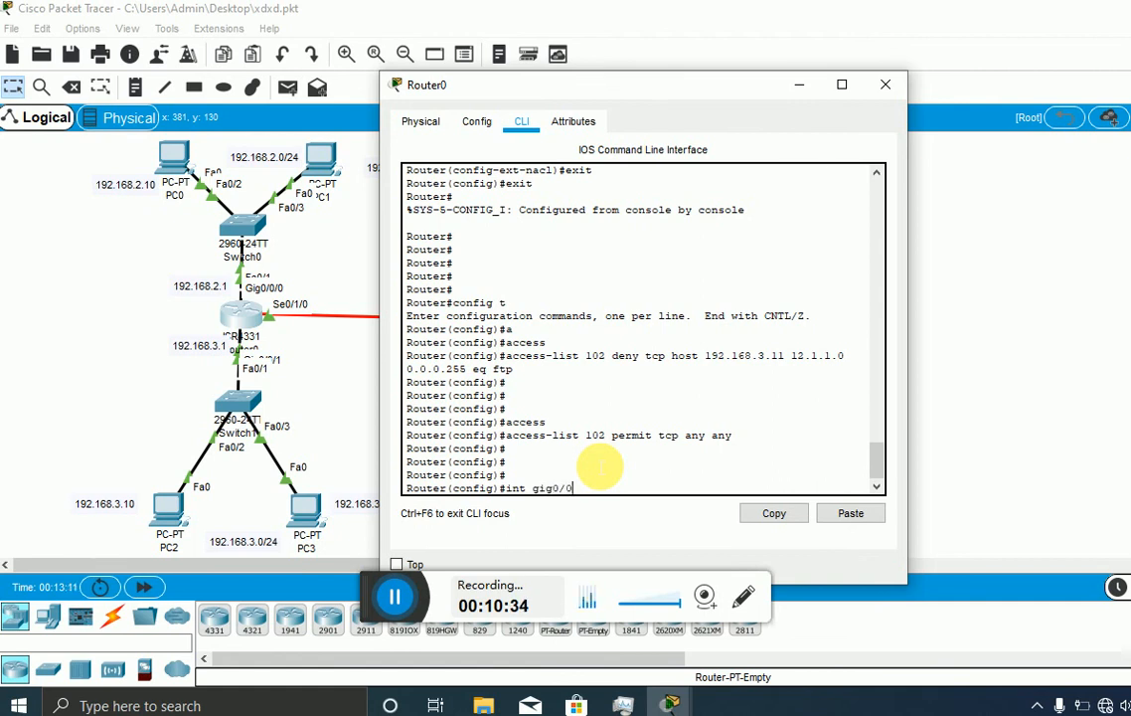
type("1")
key("Return")
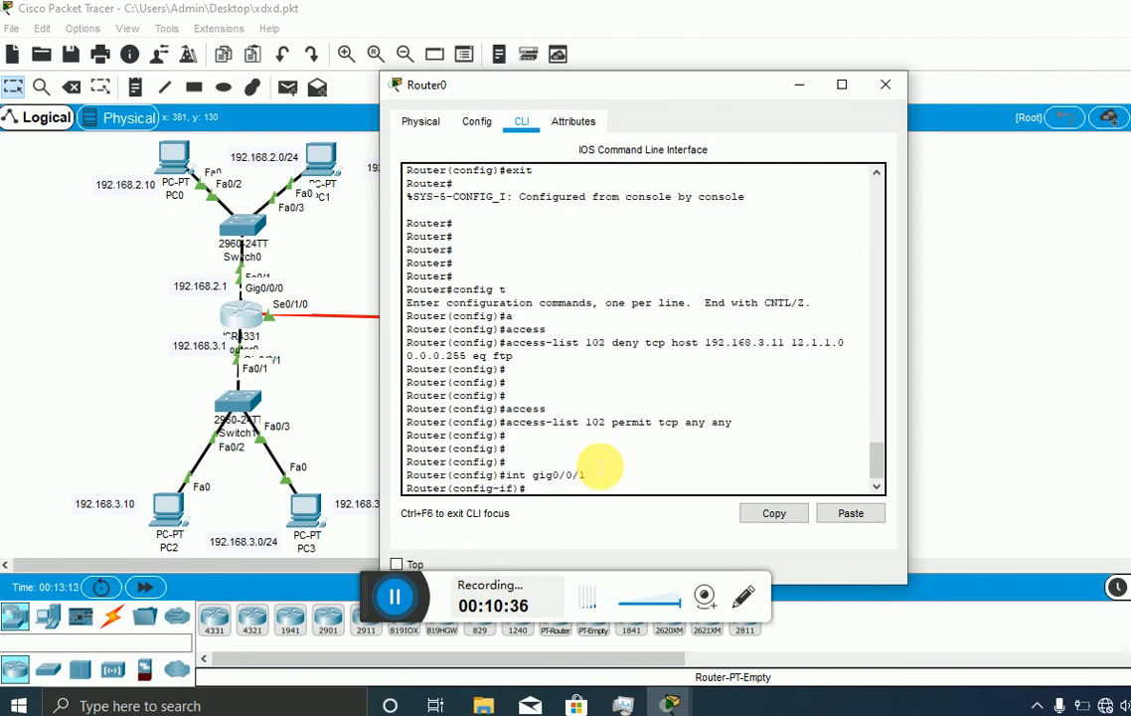
type("ip acce")
key("Tab")
type("102 in")
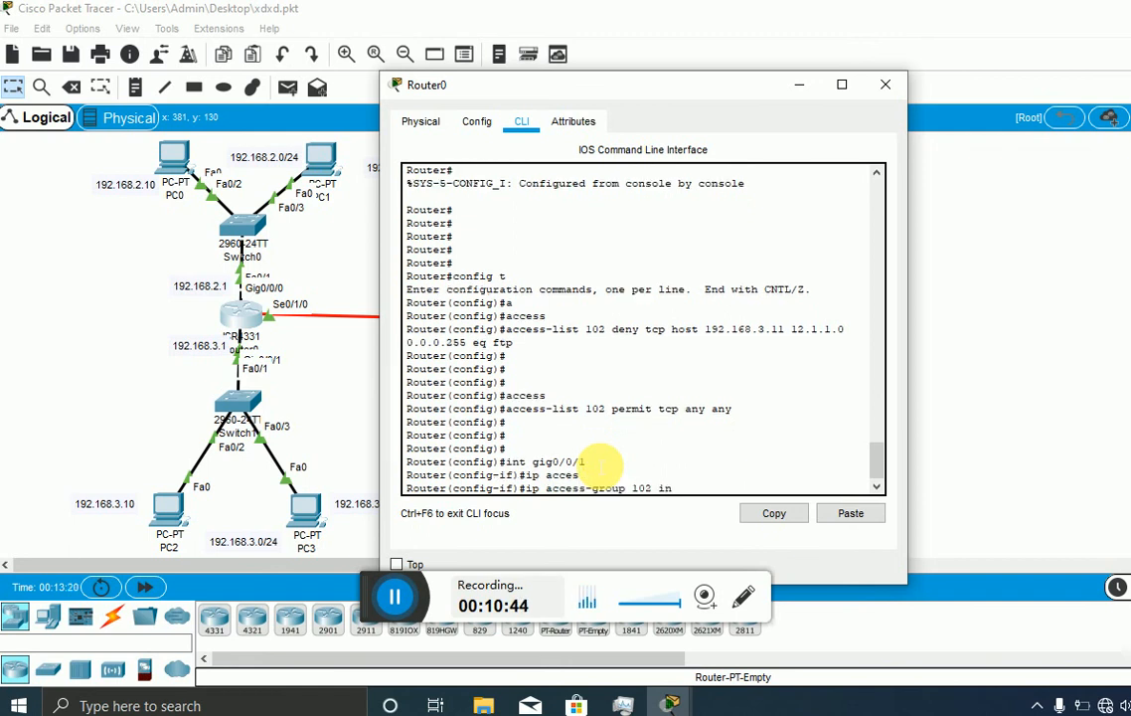
key("Return")
key("Return")
type("exit")
key("Return")
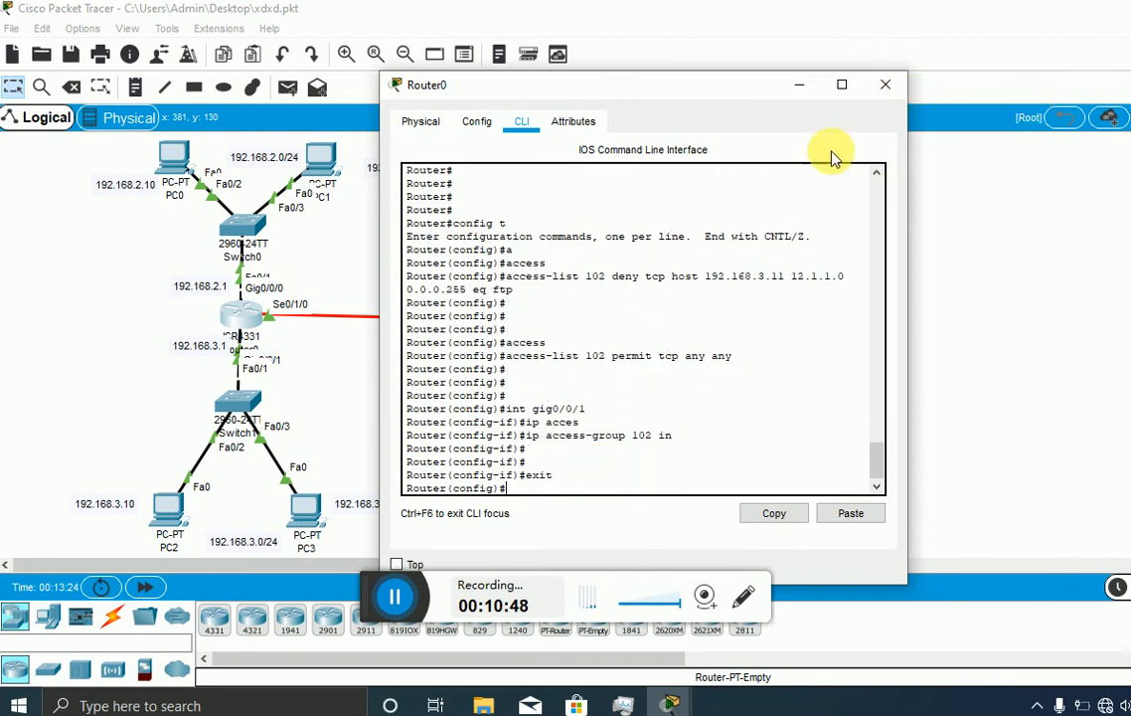
left_click(871, 87)
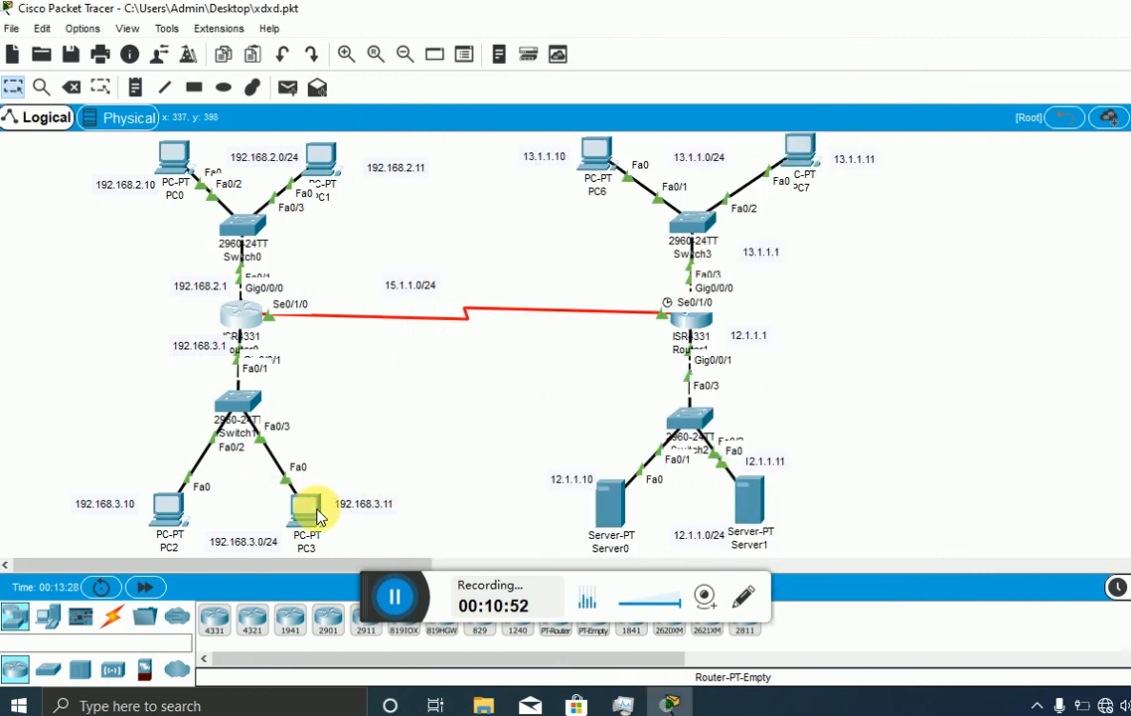
Open PC3's command prompt and ping 12.1.1.1
left_click(314, 513)
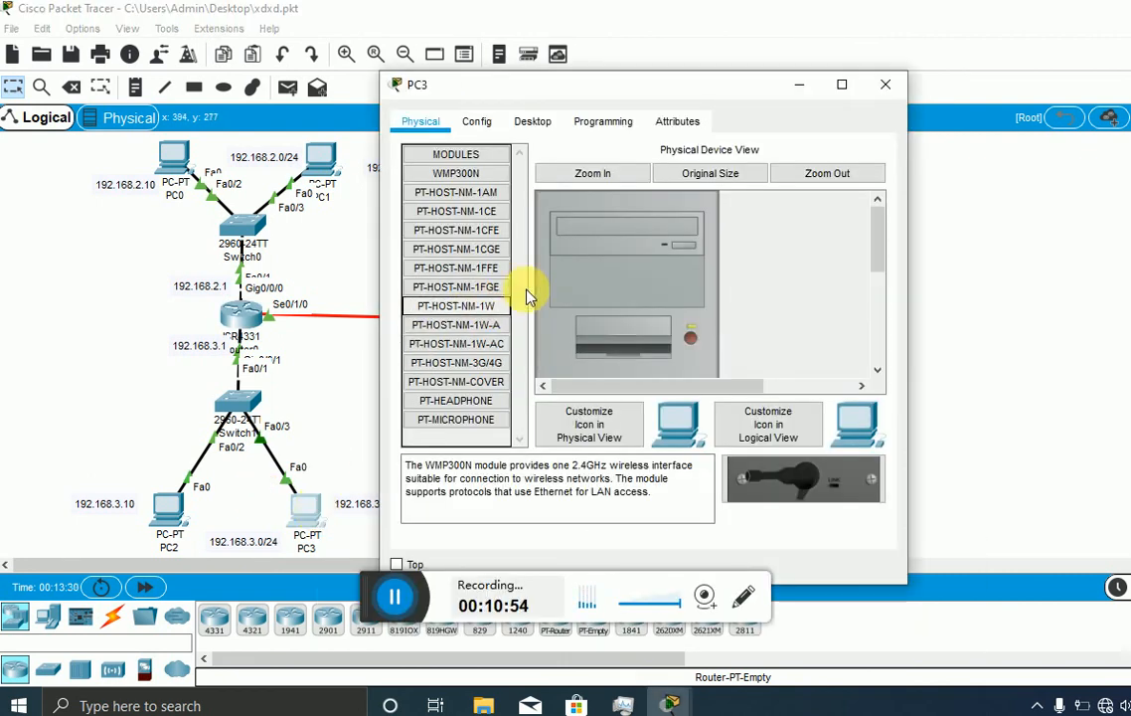
left_click(525, 121)
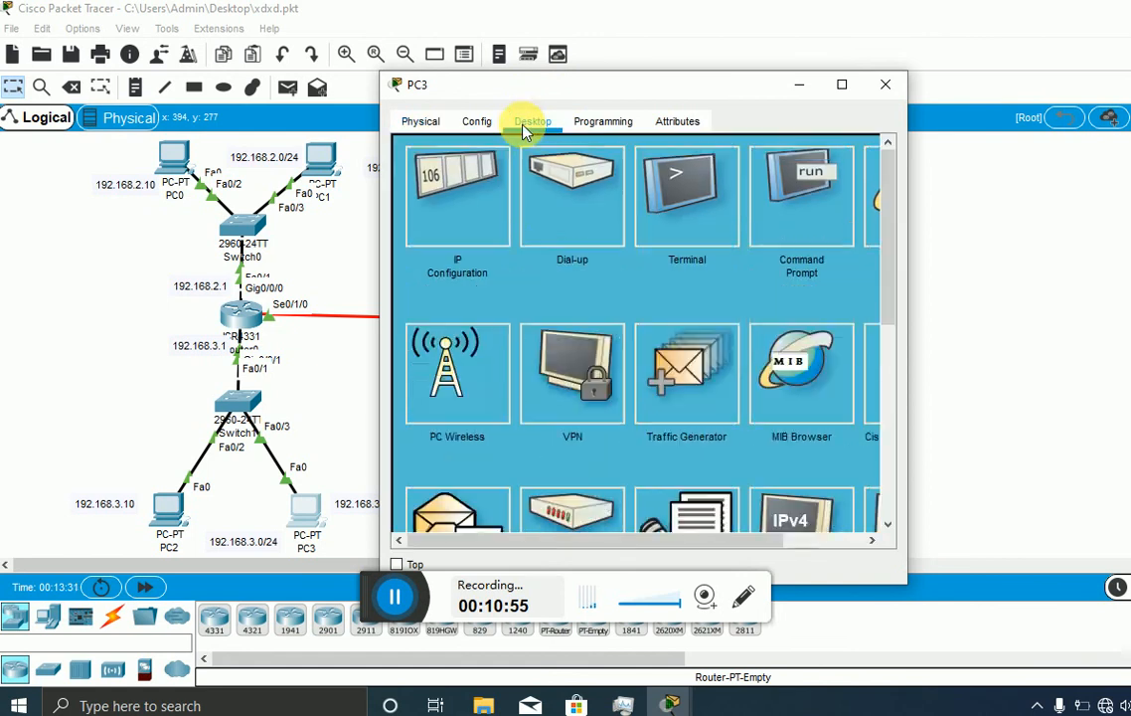
left_click(766, 224)
type("ping 12")
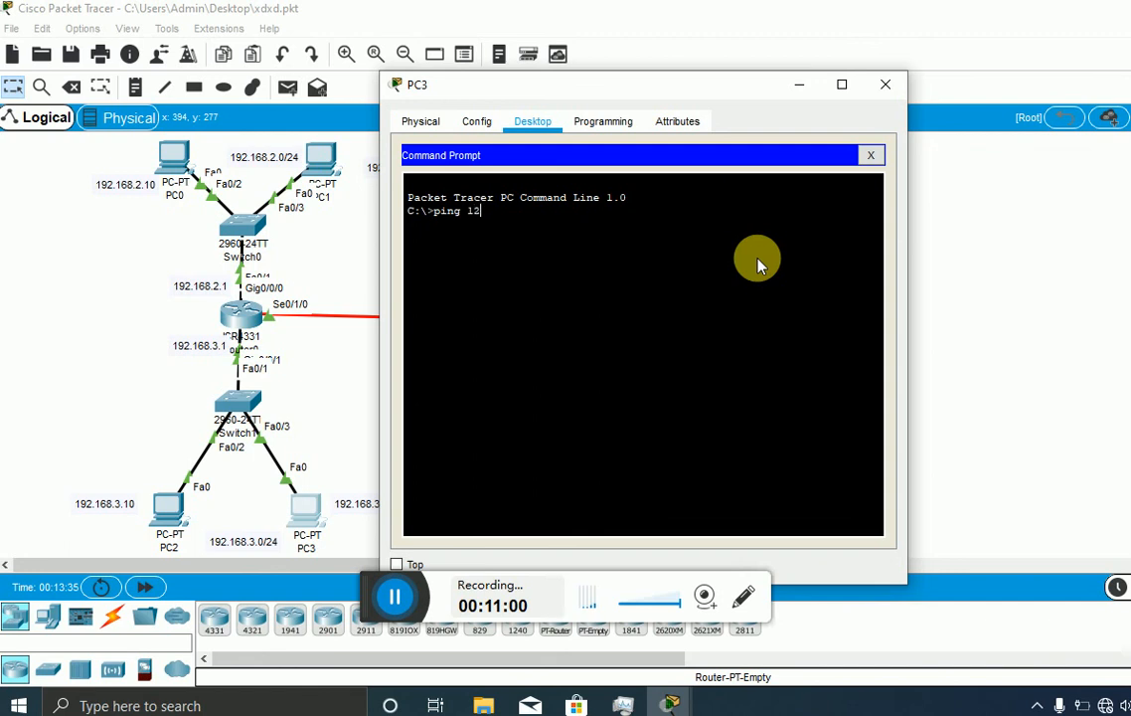
type(".1.1.1")
key("Return")
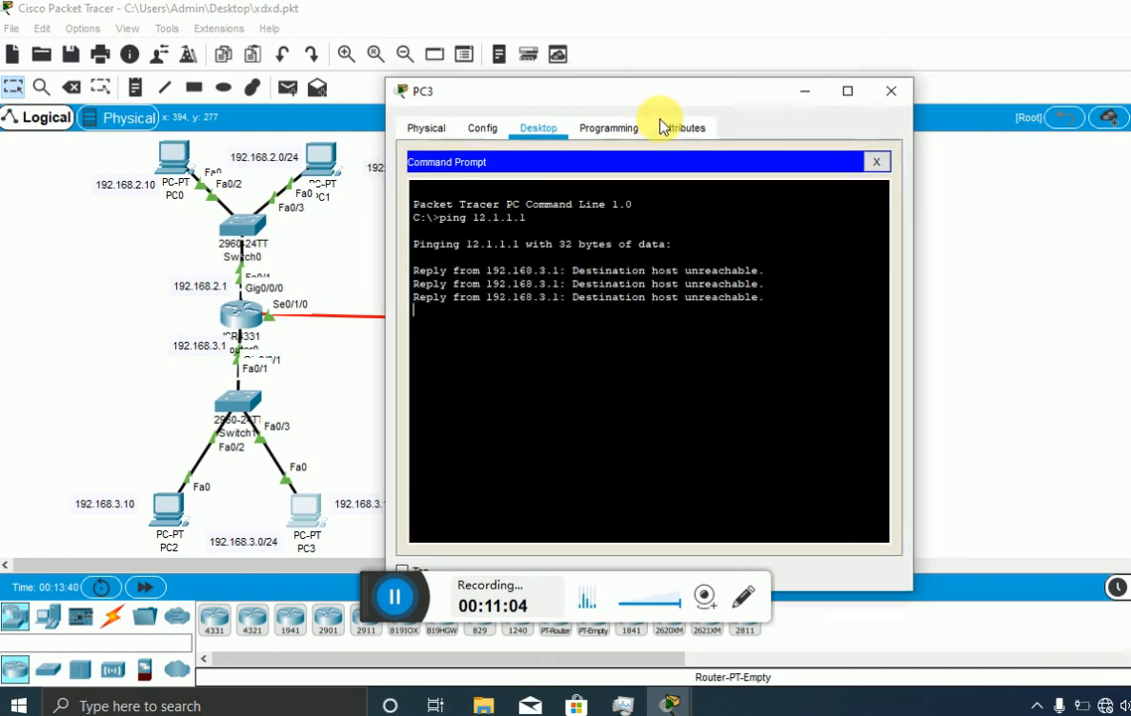
Ping Server0 at 12.1.1.10 from PC3's command prompt and close the PC3 window
left_click_drag(656, 85, 712, 189)
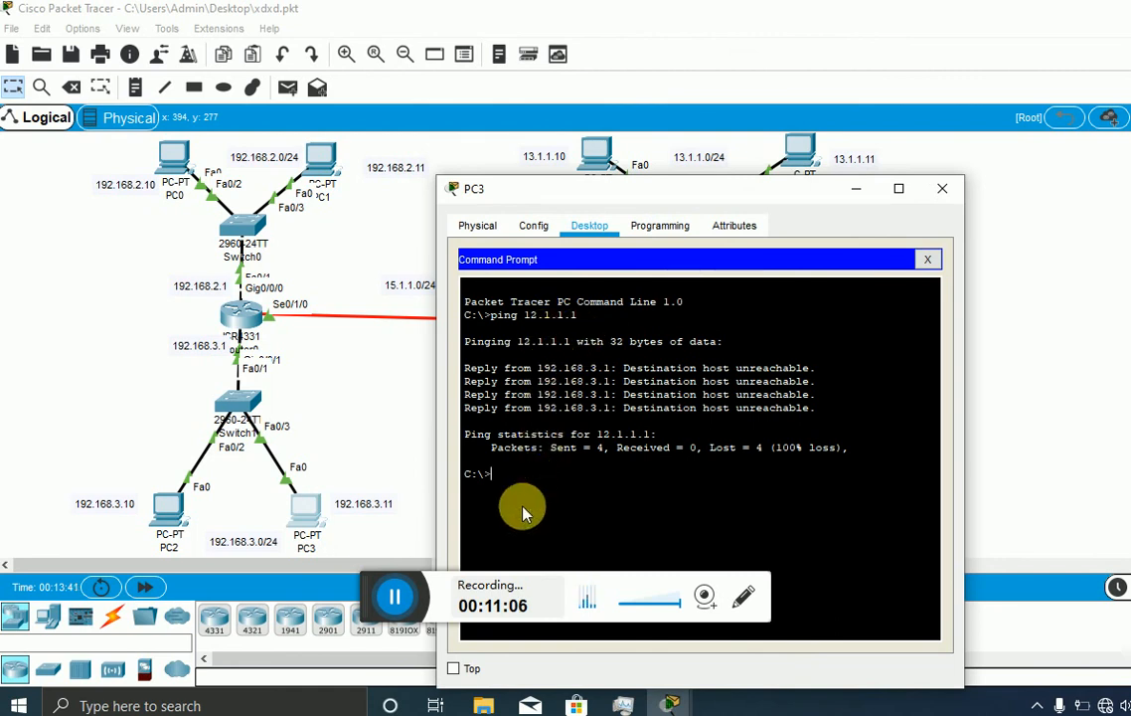
key("Up")
type("0")
key("Return")
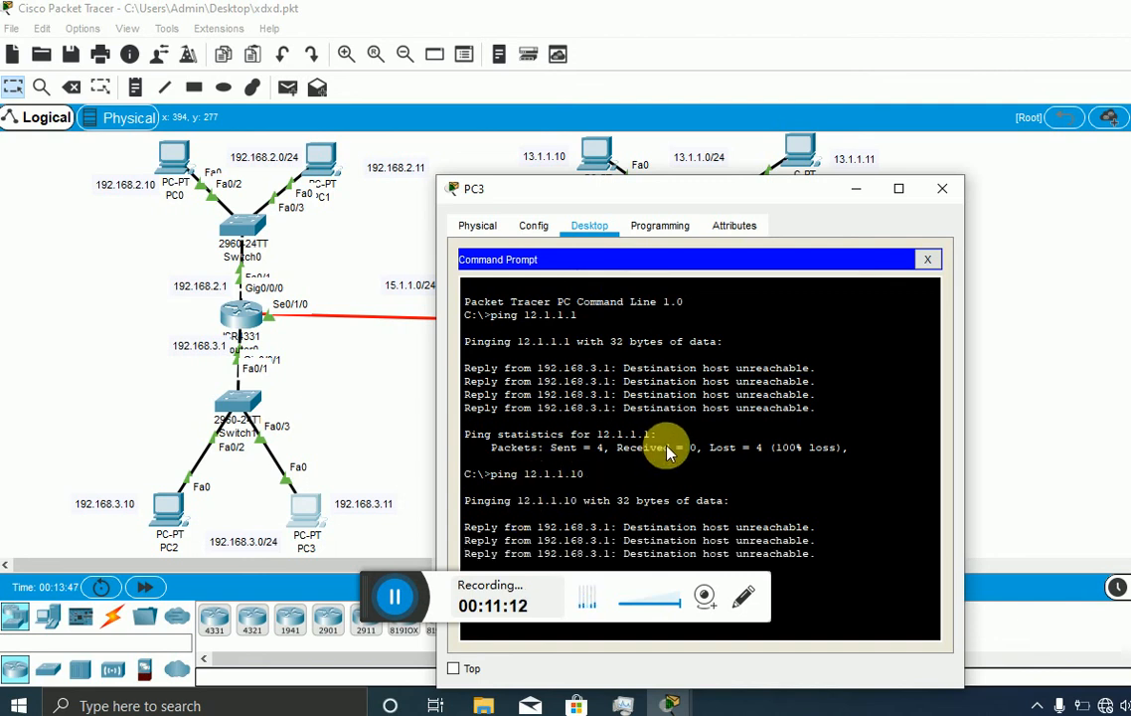
left_click_drag(611, 196, 654, 97)
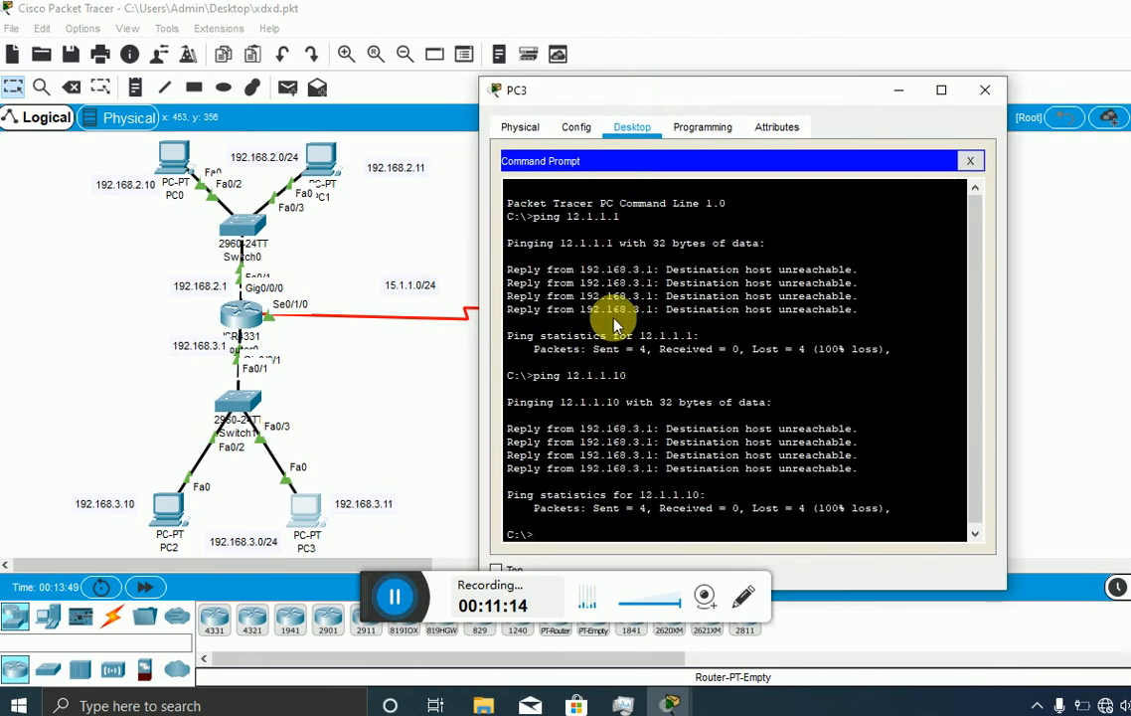
left_click(996, 94)
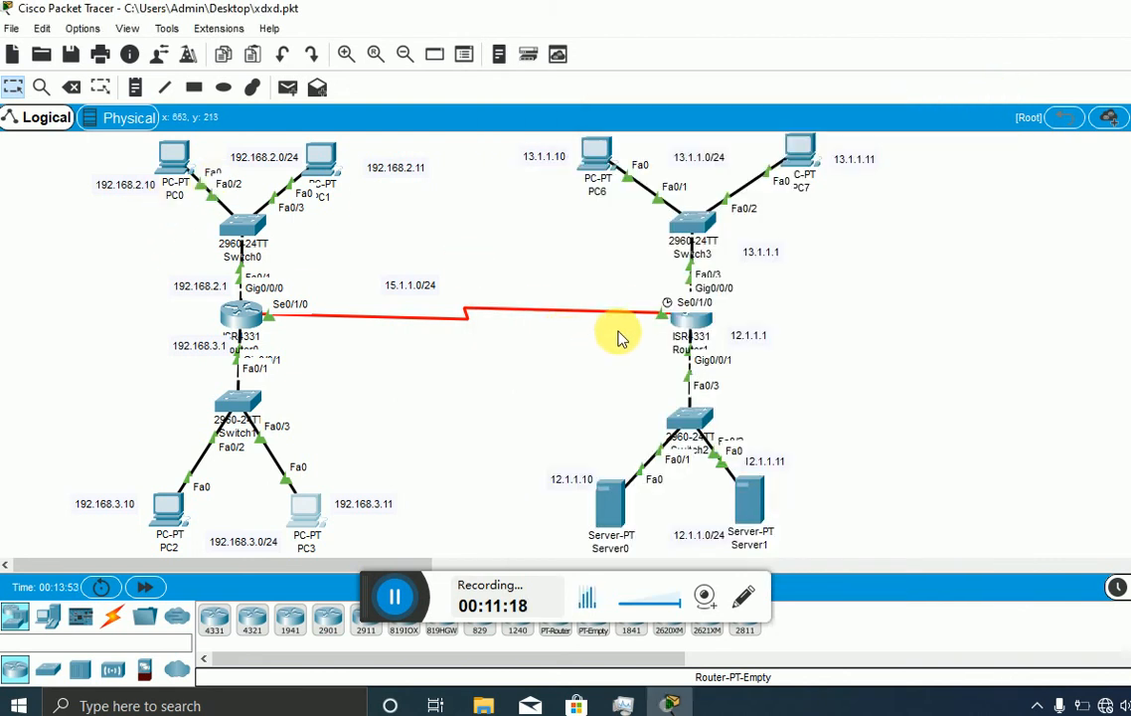